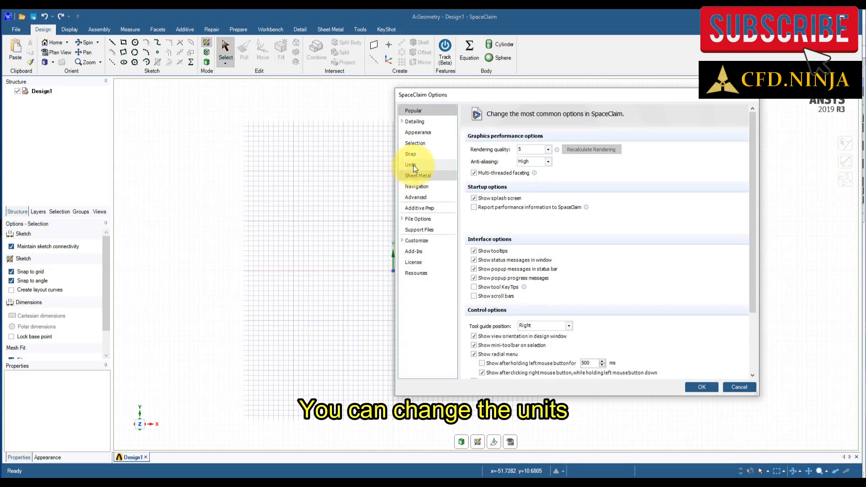
Set the document's length unit to meters.
{"action": "left_click", "coordinate": [408, 165]}
{"action": "left_click", "coordinate": [563, 182]}
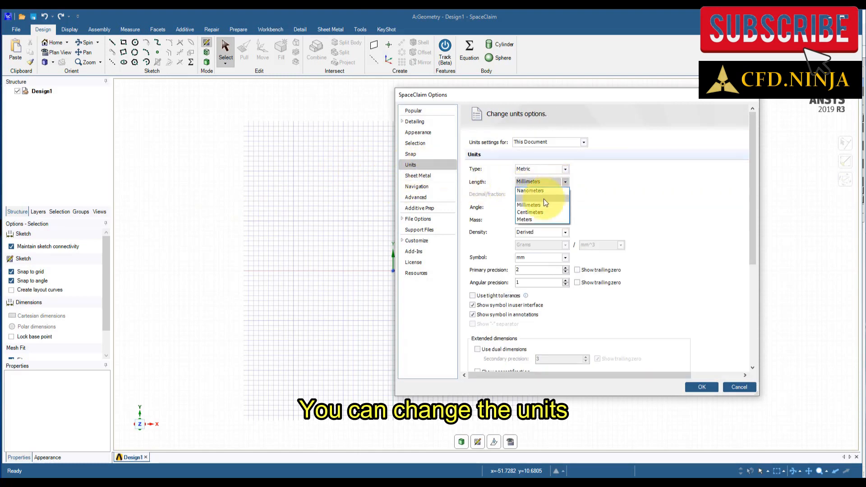
{"action": "left_click", "coordinate": [543, 217]}
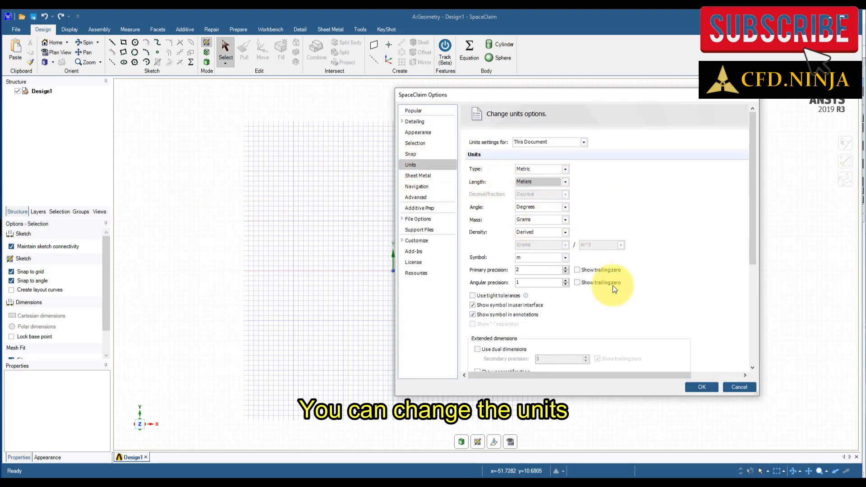
{"action": "left_click", "coordinate": [704, 388]}
Sketch a rectangle from the origin, 1 m wide and 0.31 m high.
{"action": "left_click", "coordinate": [123, 42]}
{"action": "left_click", "coordinate": [486, 264]}
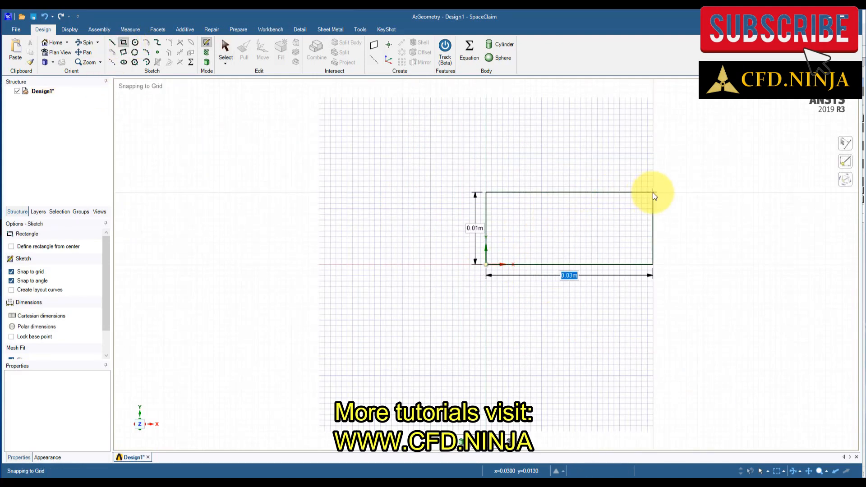
{"action": "scroll", "coordinate": [653, 192], "scroll_direction": "down", "scroll_amount": 5}
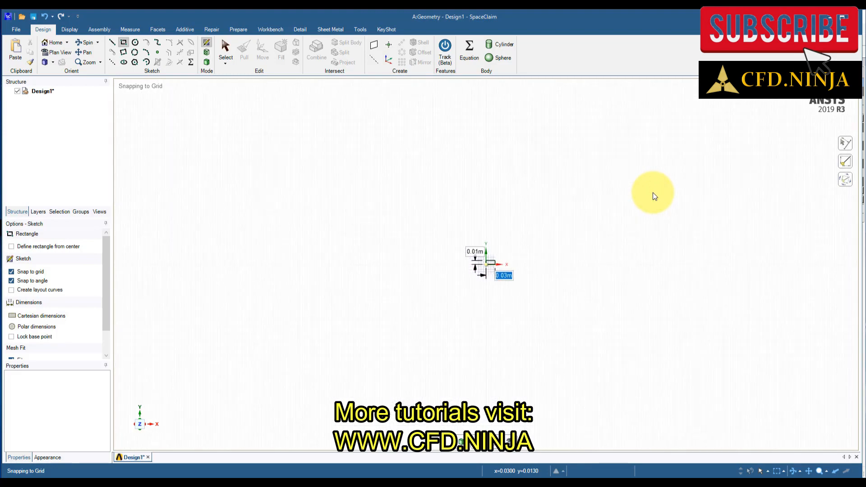
{"action": "type", "text": "1m"}
{"action": "key", "text": "Tab"}
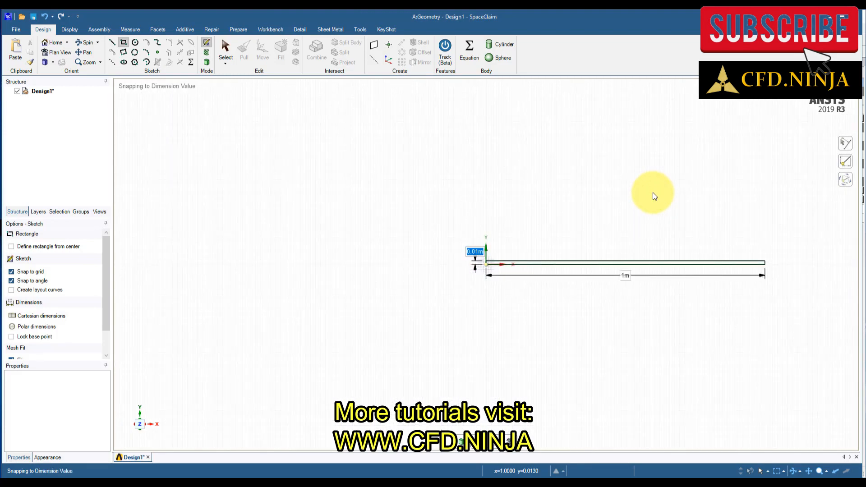
{"action": "type", "text": "0.31"}
{"action": "key", "text": "Return"}
Draw a 0.2 m vertical line upward from the rectangle's upper-right corner.
{"action": "middle_click_drag", "start_coordinate": [528, 325], "coordinate": [323, 362], "text": "shift"}
{"action": "left_click", "coordinate": [112, 42]}
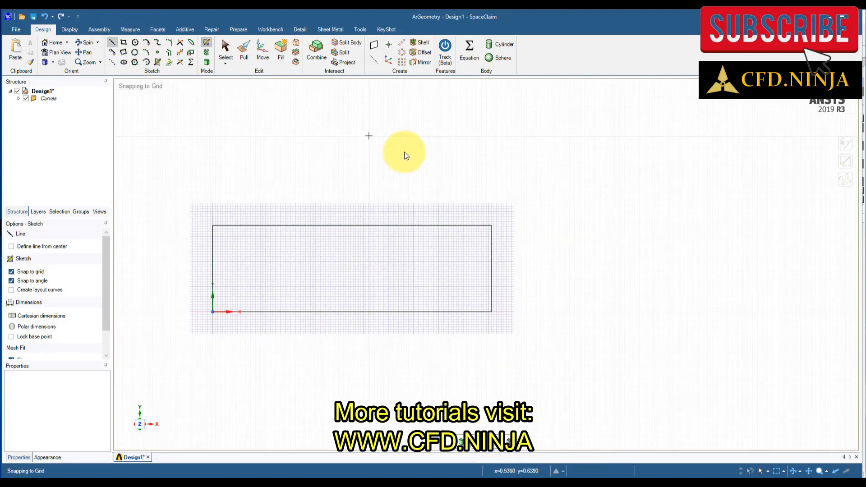
{"action": "left_click", "coordinate": [492, 226]}
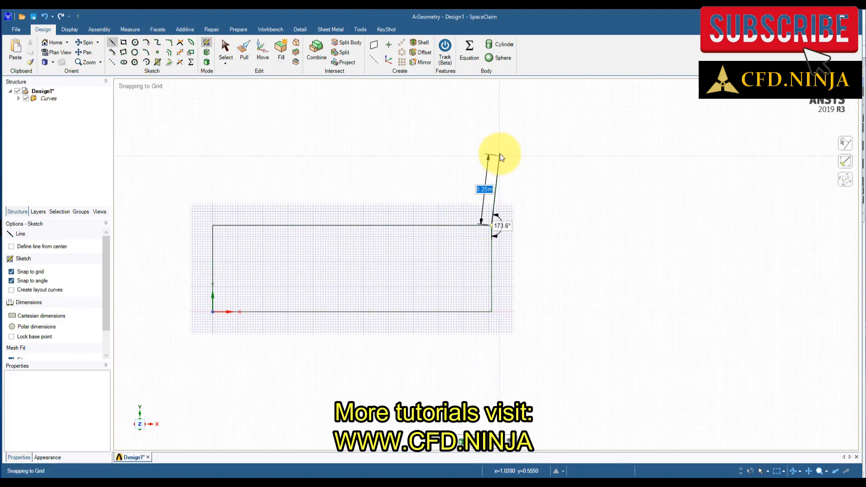
{"action": "type", "text": "0.2"}
{"action": "key", "text": "Return"}
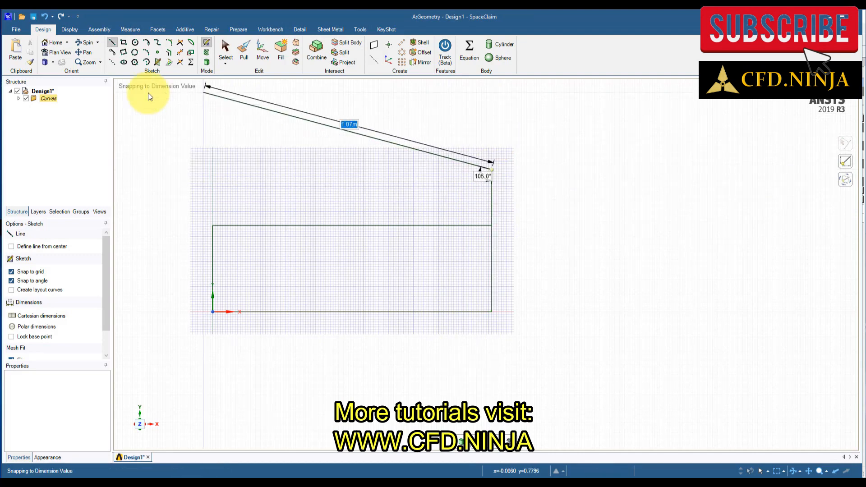
Draw two concentric circles centred on the vertical line's upper end, passing through the rectangle's upper-right and lower-right corners.
{"action": "left_click", "coordinate": [135, 42]}
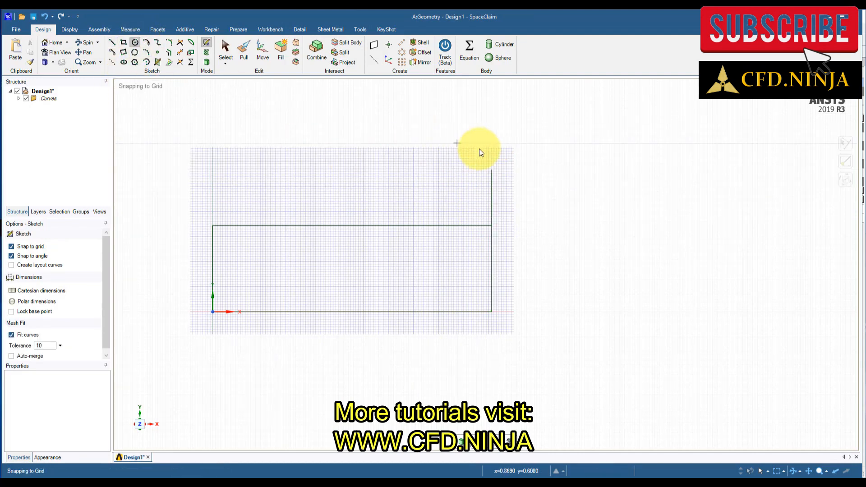
{"action": "left_click", "coordinate": [492, 170]}
{"action": "left_click", "coordinate": [490, 224]}
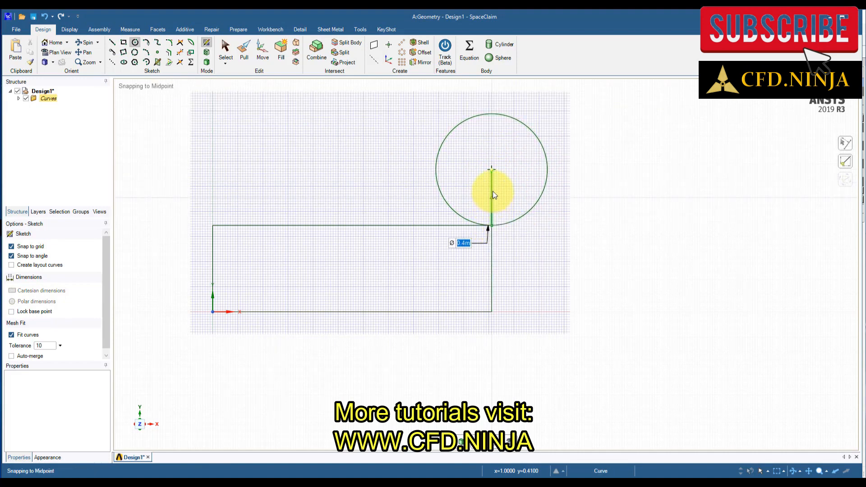
{"action": "left_click", "coordinate": [492, 169]}
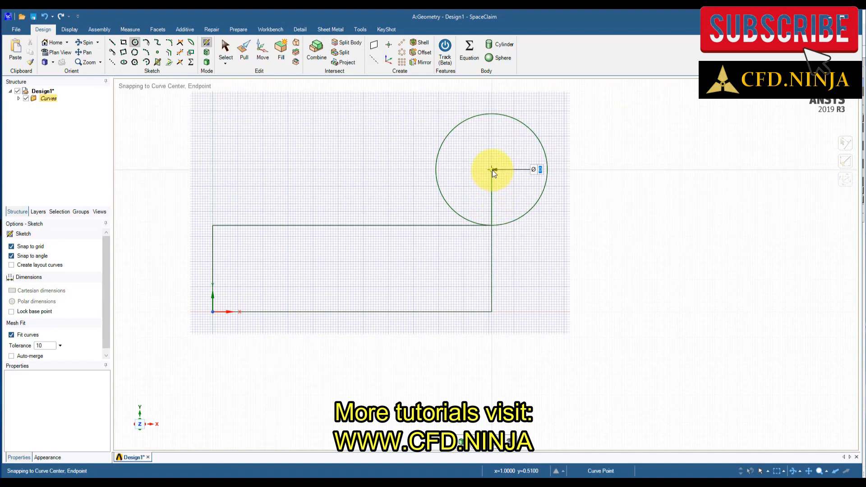
{"action": "left_click", "coordinate": [492, 311]}
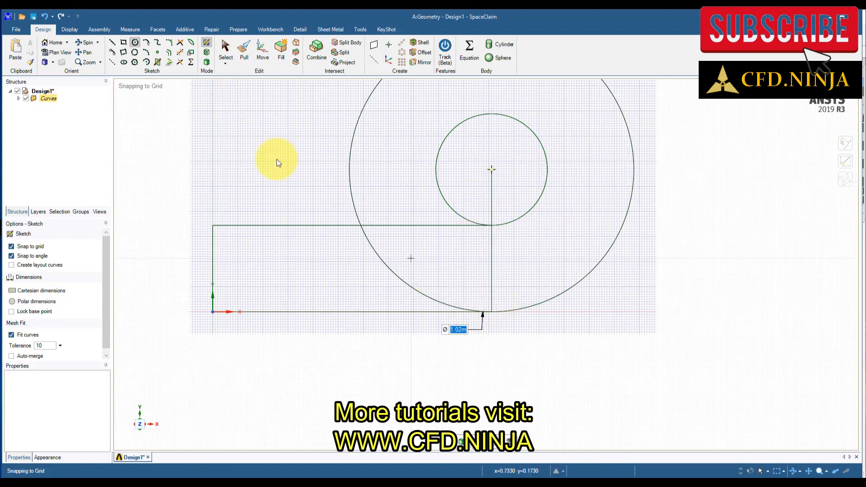
Draw a horizontal line from the circles' centre to the right side of the outer circle.
{"action": "left_click", "coordinate": [112, 42]}
{"action": "left_click", "coordinate": [493, 170]}
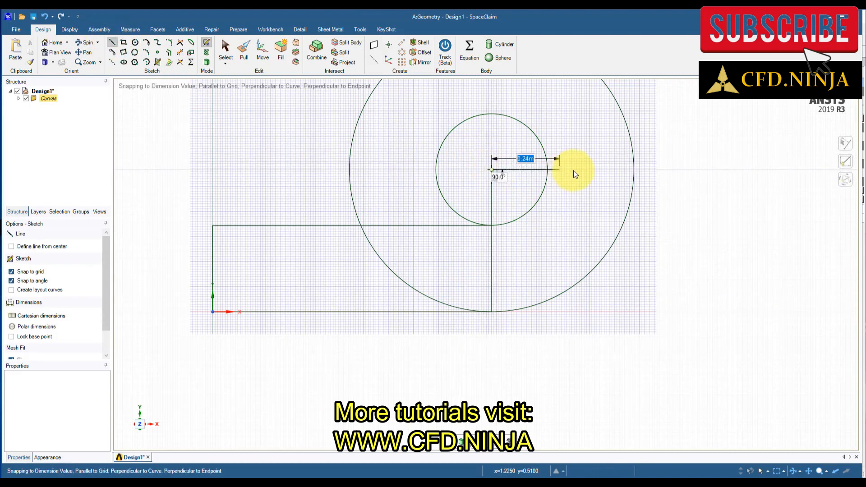
{"action": "left_click", "coordinate": [632, 172]}
Sketch an upright rectangle 0.31 m wide and 1.2 m high, its base spanning between the circles along the horizontal line.
{"action": "middle_click_drag", "start_coordinate": [594, 196], "coordinate": [533, 296], "text": "shift"}
{"action": "scroll", "coordinate": [533, 295], "scroll_direction": "down", "scroll_amount": 2}
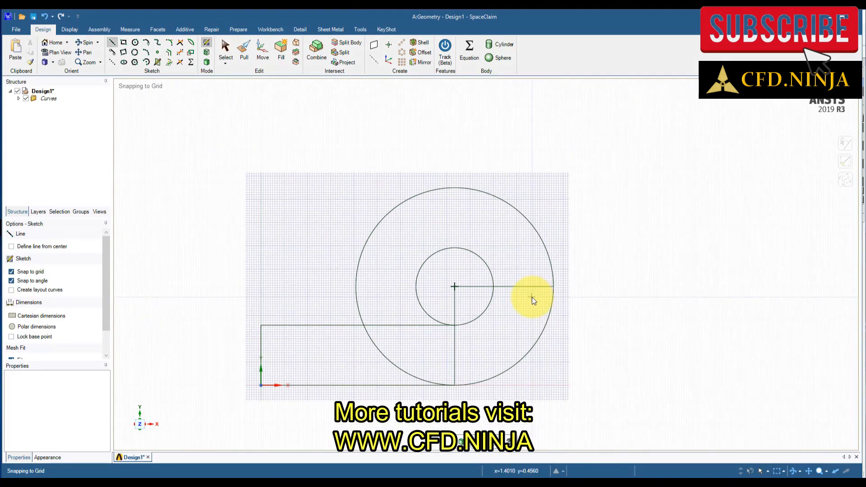
{"action": "left_click", "coordinate": [123, 42]}
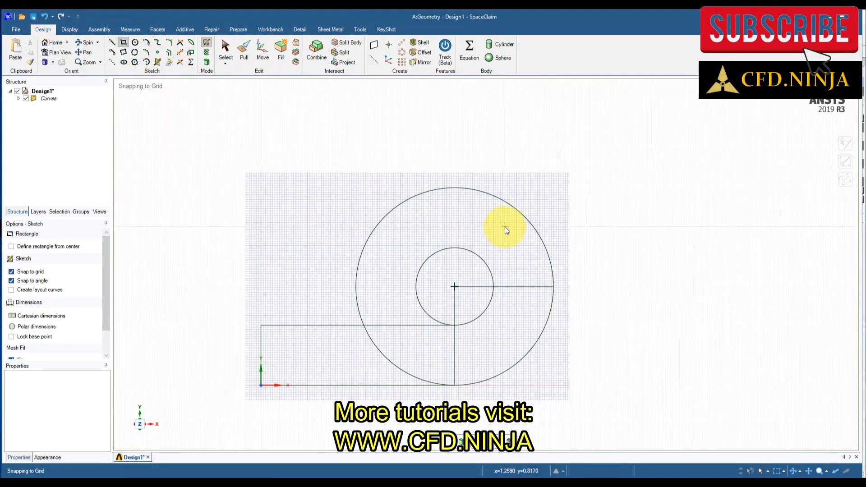
{"action": "left_click", "coordinate": [493, 286]}
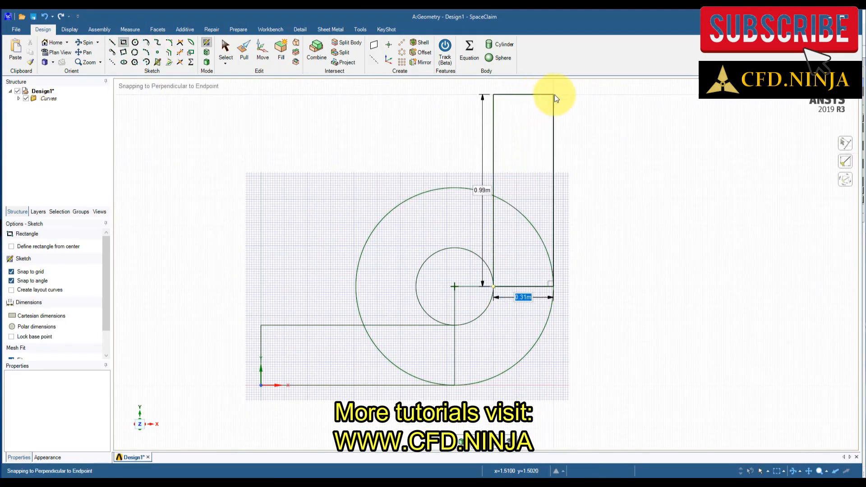
{"action": "key", "text": "Tab"}
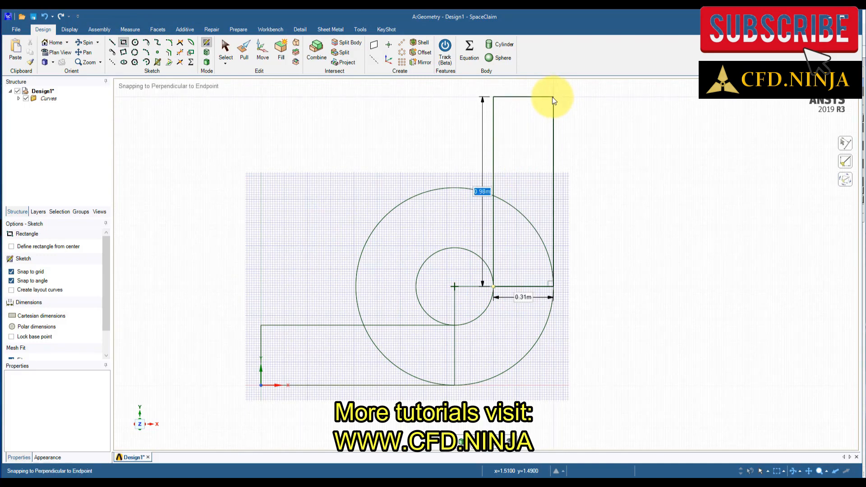
{"action": "type", "text": "1.2"}
{"action": "key", "text": "Return"}
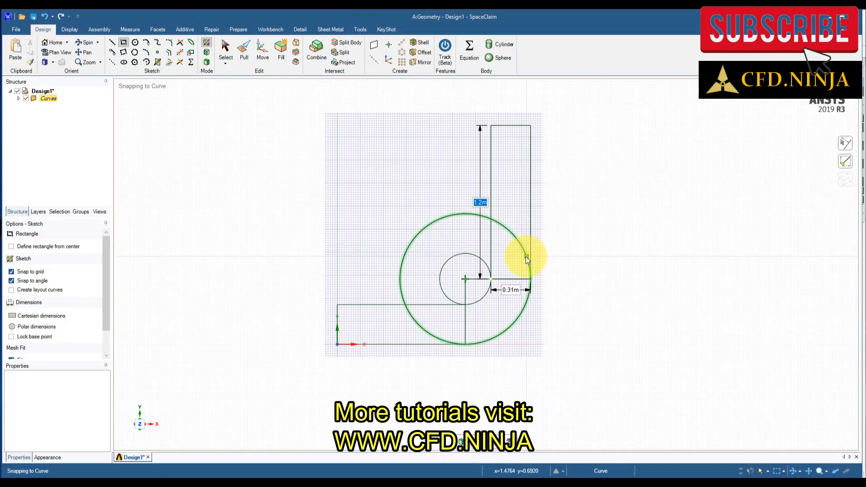
Trim both circles down to the quarter arcs that form the elbow between the horizontal and vertical ducts.
{"action": "left_click", "coordinate": [179, 54]}
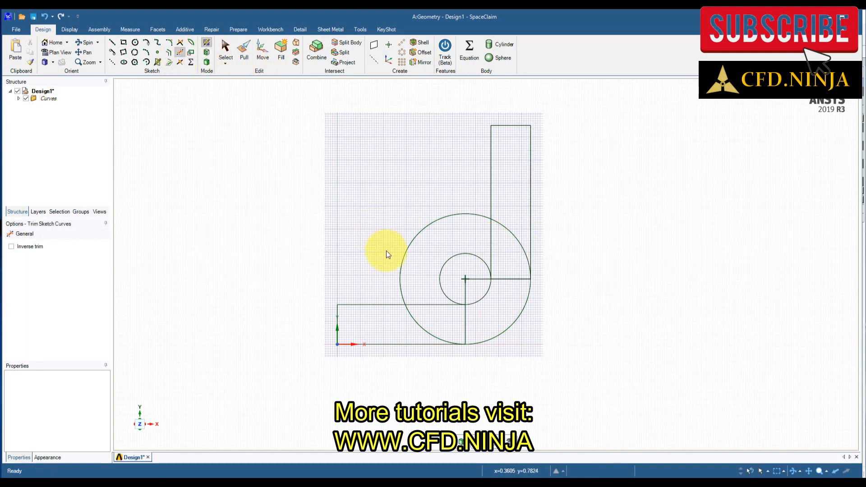
{"action": "left_click", "coordinate": [404, 255]}
{"action": "left_click", "coordinate": [440, 280]}
{"action": "left_click", "coordinate": [423, 332]}
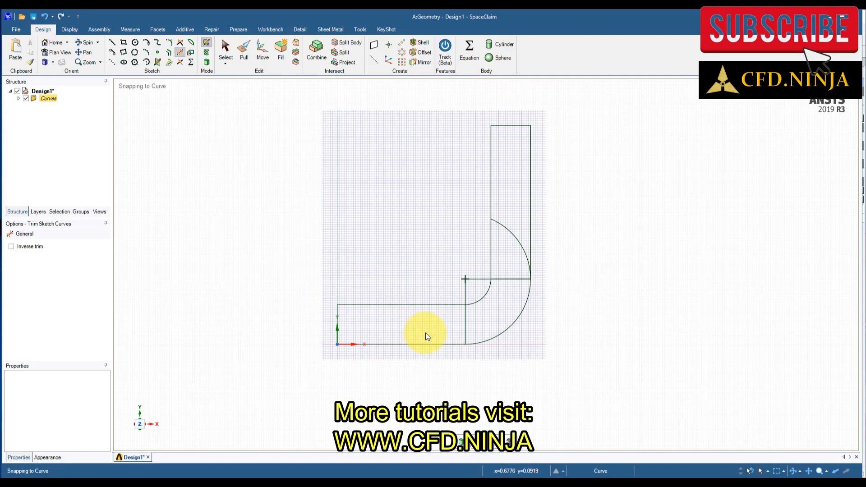
{"action": "left_click", "coordinate": [513, 236]}
Sketch a narrow vertical rectangle 0.04 m wide and 0.5 m high, crossing the elbow's outer arc.
{"action": "scroll", "coordinate": [551, 342], "scroll_direction": "up", "scroll_amount": 5}
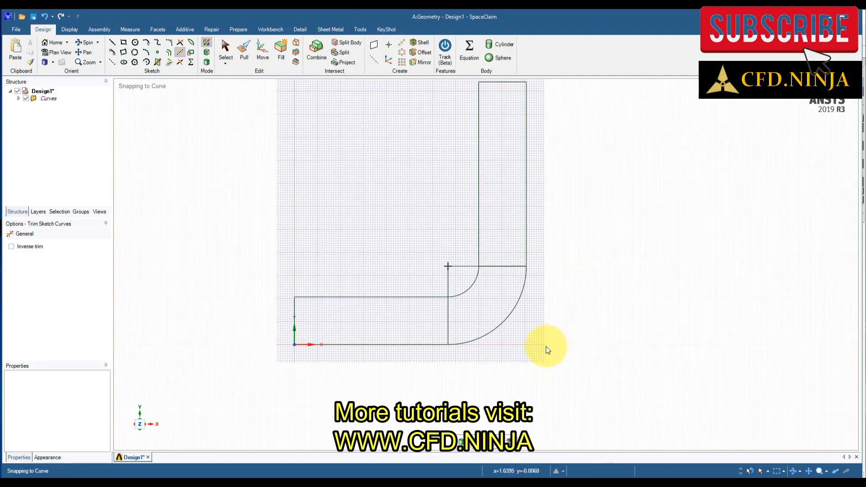
{"action": "left_click", "coordinate": [124, 42]}
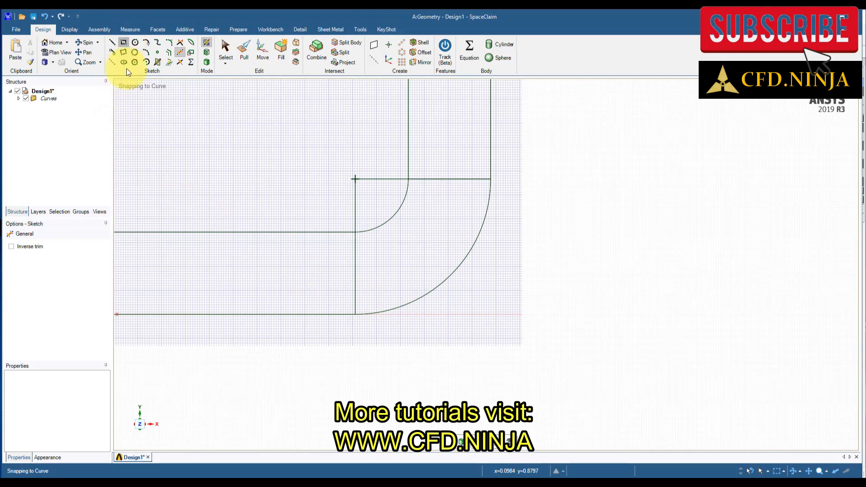
{"action": "left_click", "coordinate": [464, 233]}
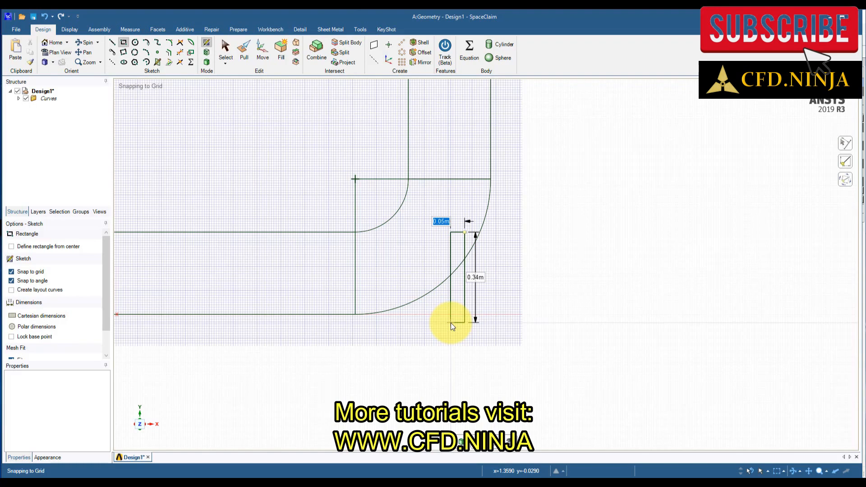
{"action": "type", "text": "0.04"}
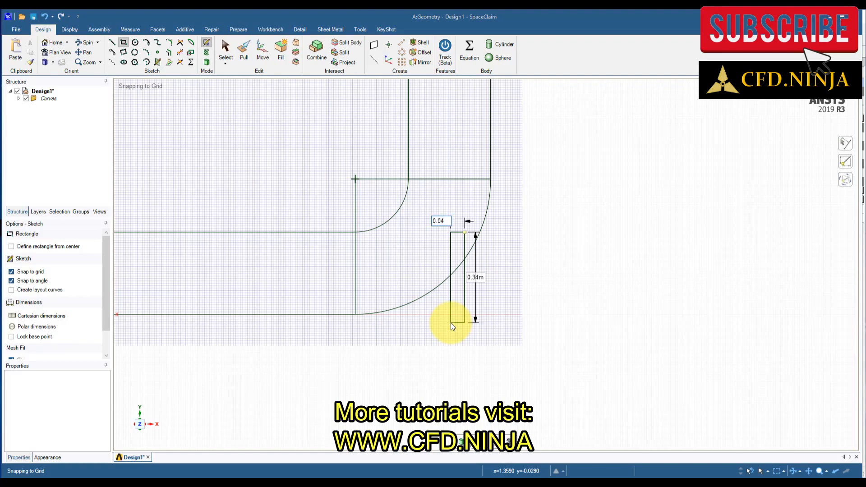
{"action": "key", "text": "Tab"}
{"action": "type", "text": "0.5"}
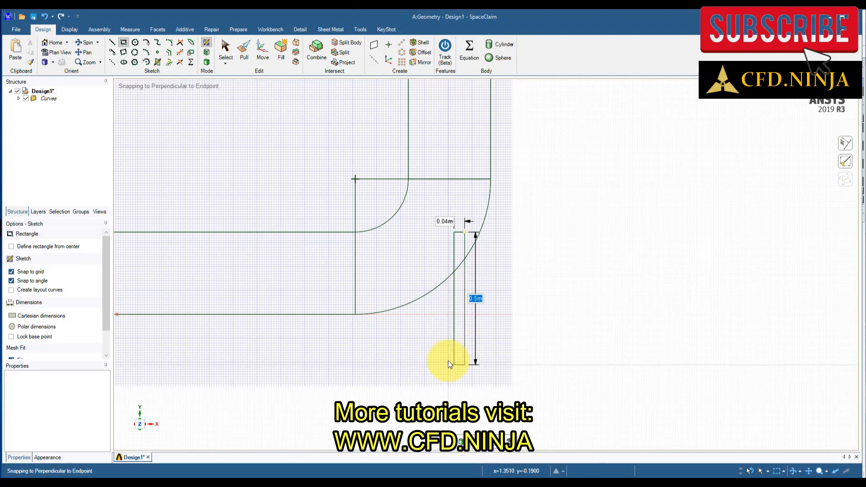
{"action": "key", "text": "Return"}
Move the whole narrow rectangle so its centre lies 0.4 m horizontally from the elbow's arc centre.
{"action": "key", "text": "s"}
{"action": "left_click_drag", "start_coordinate": [500, 379], "coordinate": [430, 313]}
{"action": "scroll", "coordinate": [460, 239], "scroll_direction": "up", "scroll_amount": 3}
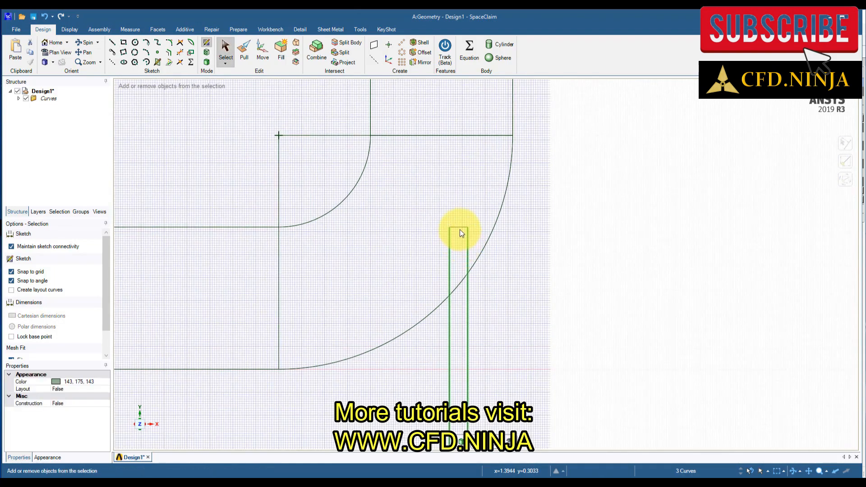
{"action": "scroll", "coordinate": [458, 262], "scroll_direction": "down", "scroll_amount": 2}
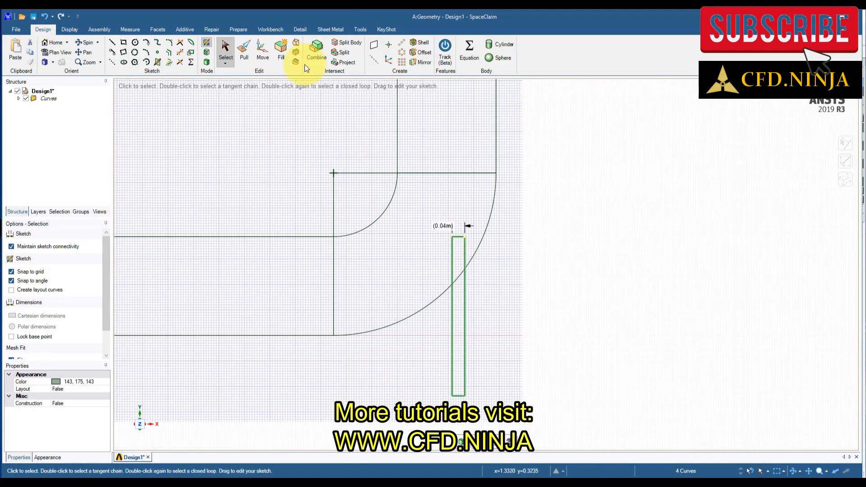
{"action": "left_click", "coordinate": [260, 57]}
{"action": "left_click", "coordinate": [429, 318]}
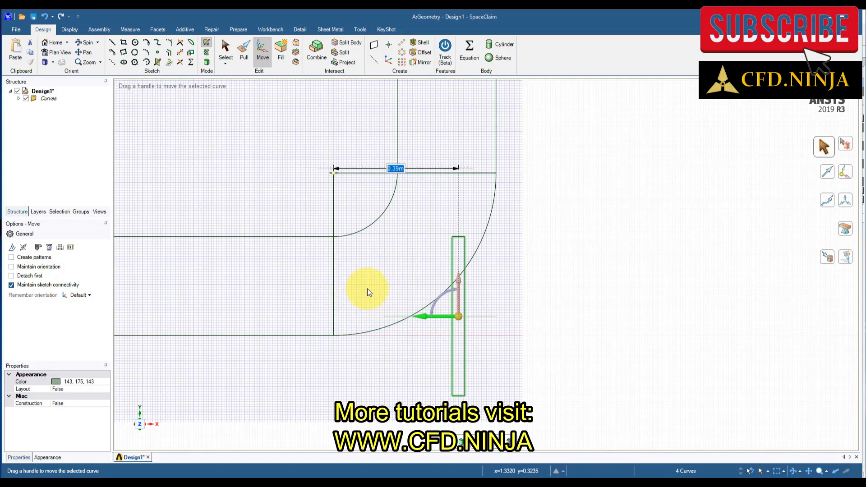
{"action": "type", "text": "0.4"}
{"action": "key", "text": "Return"}
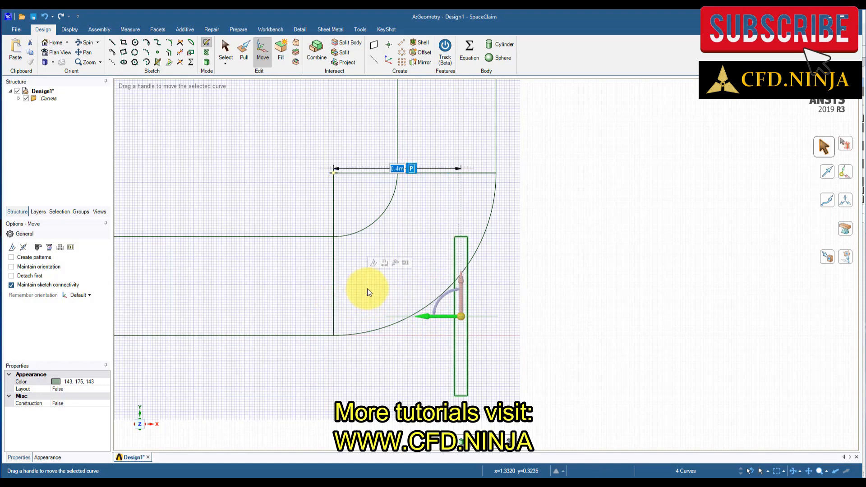
Move the narrow rectangle vertically so its centre lies 0.4 m below the elbow's arc centre.
{"action": "left_click", "coordinate": [463, 289]}
{"action": "left_click", "coordinate": [477, 261]}
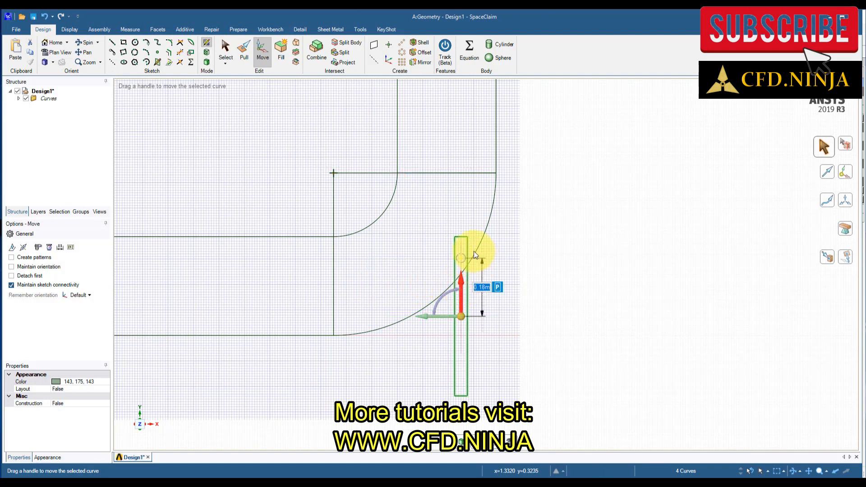
{"action": "left_click", "coordinate": [467, 172]}
{"action": "type", "text": "0.4"}
{"action": "key", "text": "Return"}
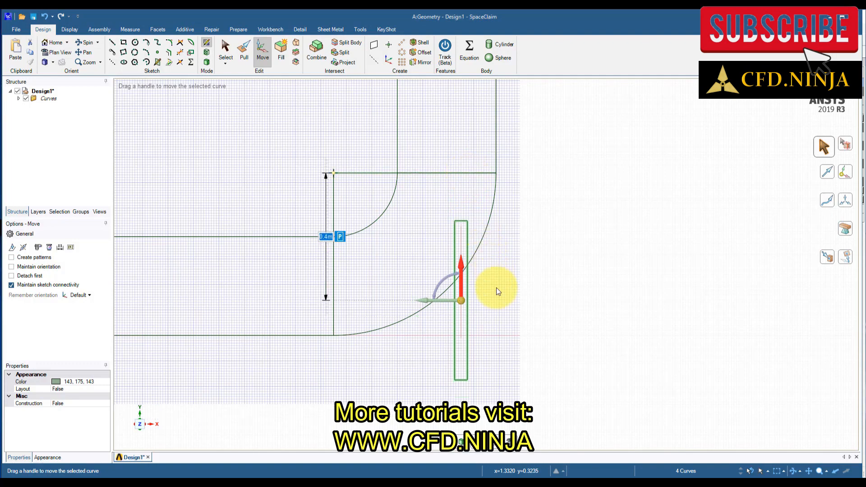
{"action": "left_click", "coordinate": [508, 345]}
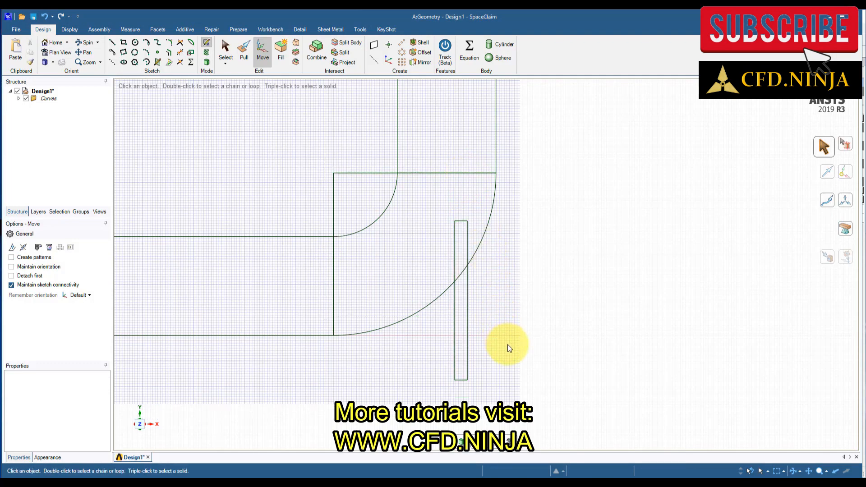
Sketch a horizontal helper line 0.04 m long outward from the narrow rectangle's lower-right corner.
{"action": "middle_click_drag", "start_coordinate": [507, 344], "coordinate": [471, 245], "text": "shift"}
{"action": "scroll", "coordinate": [464, 275], "scroll_direction": "up", "scroll_amount": 1}
{"action": "scroll", "coordinate": [460, 293], "scroll_direction": "up", "scroll_amount": 2}
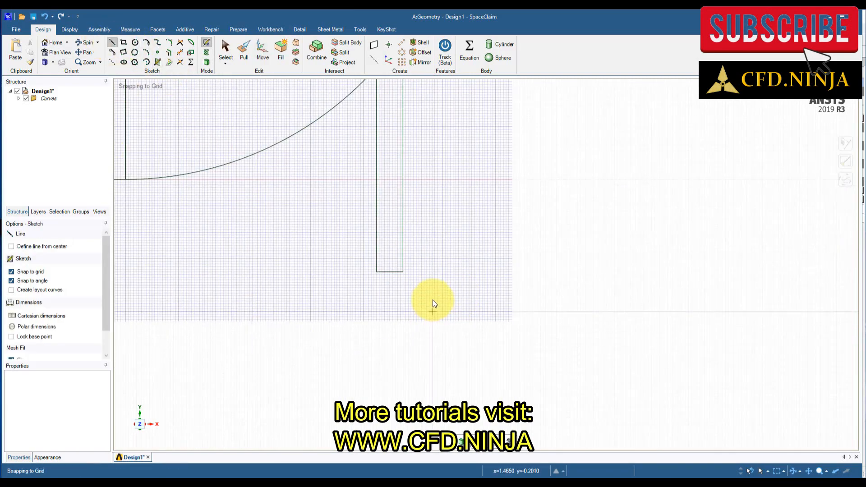
{"action": "left_click", "coordinate": [403, 271]}
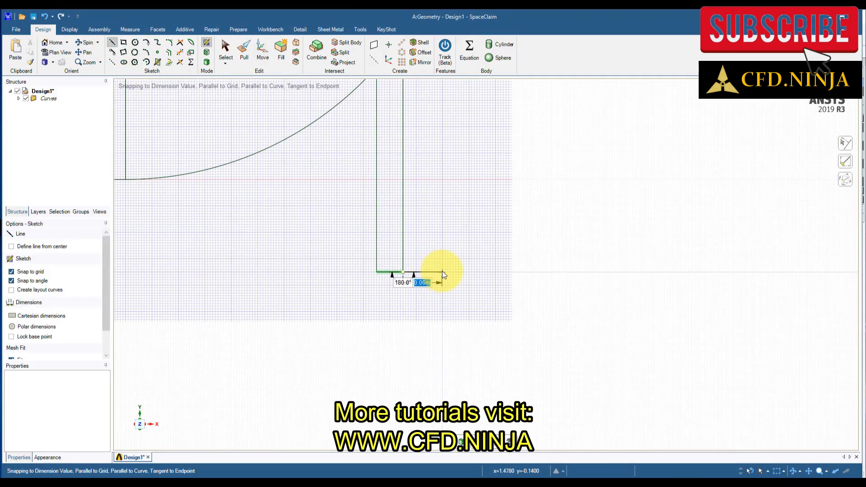
{"action": "type", "text": "0"}
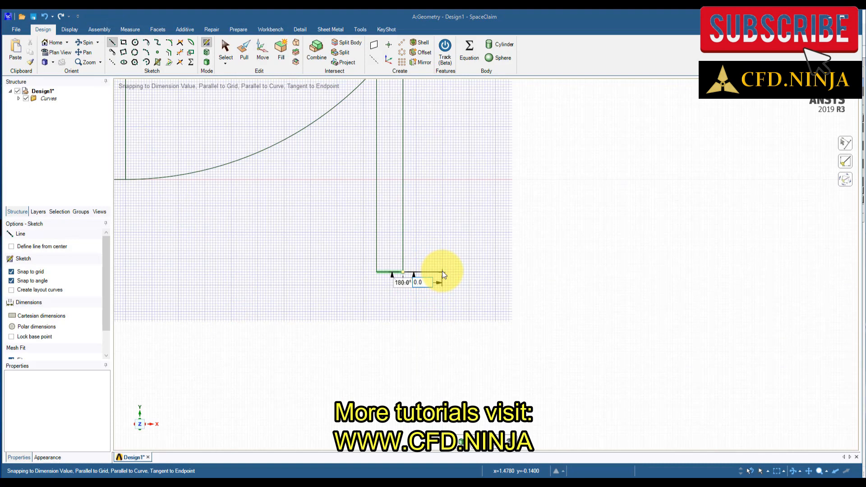
{"action": "key", "text": "Return"}
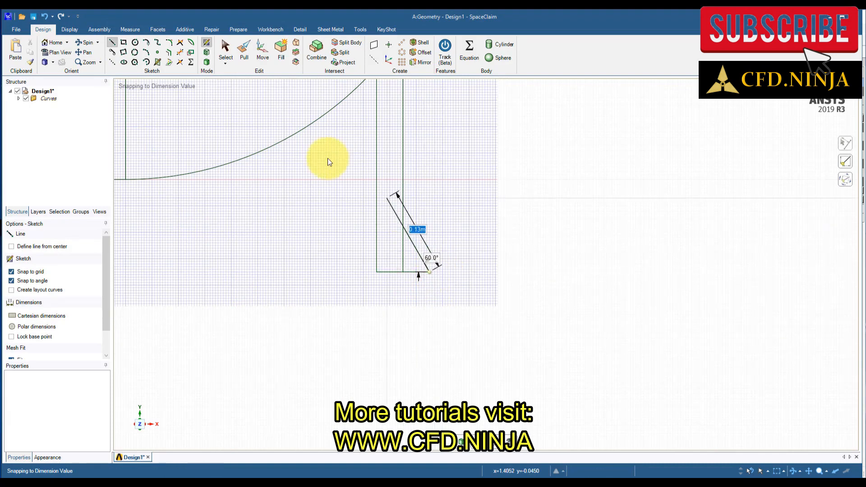
Draw two concentric circles, 0.08 m and 0.16 m in diameter, centred on the helper line's free end and reaching the narrow rectangle's lower corners.
{"action": "left_click", "coordinate": [135, 42]}
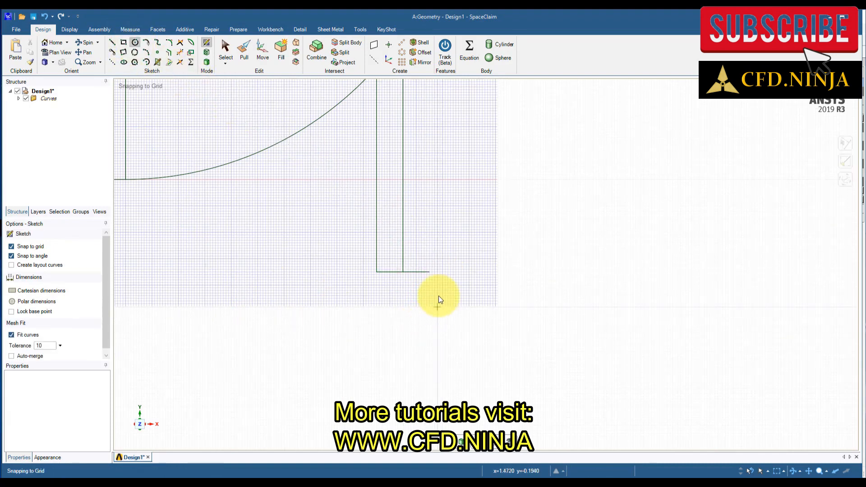
{"action": "left_click", "coordinate": [431, 273]}
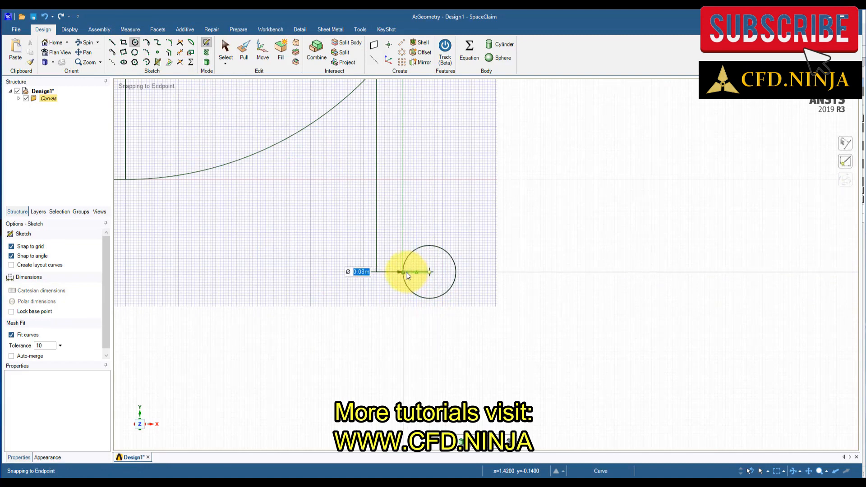
{"action": "left_click", "coordinate": [406, 272]}
{"action": "left_click", "coordinate": [429, 272]}
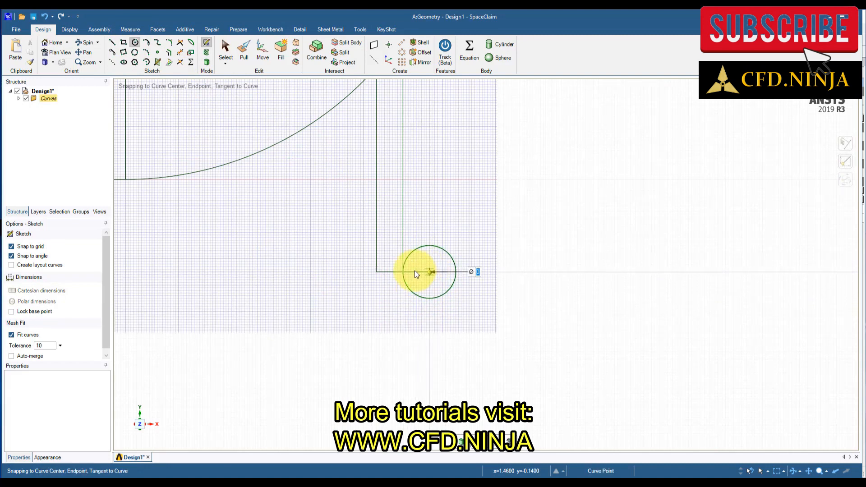
{"action": "left_click", "coordinate": [379, 270]}
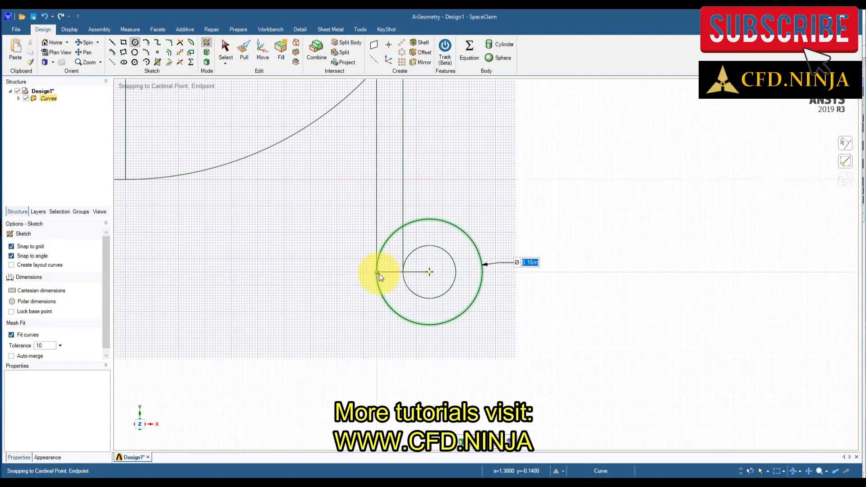
Sketch a vertical line from the circles' centre down to the outer circle.
{"action": "left_click", "coordinate": [112, 42]}
{"action": "left_click", "coordinate": [429, 272]}
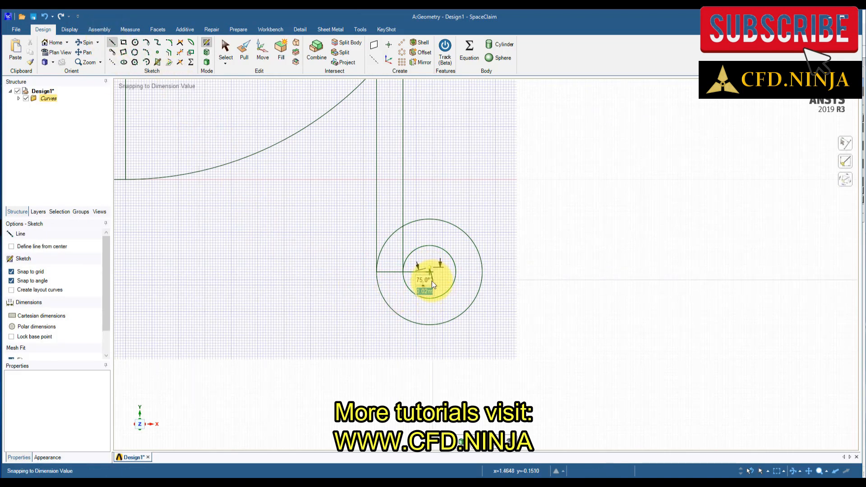
{"action": "double_click", "coordinate": [431, 326]}
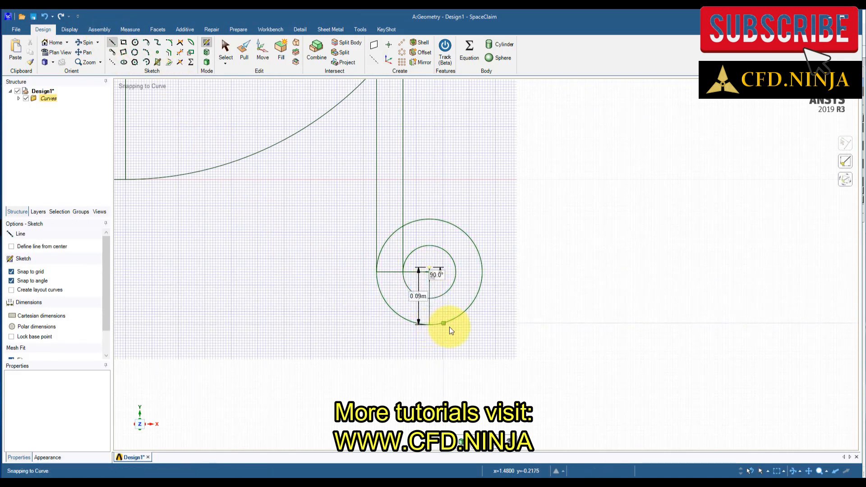
Sketch a horizontal rectangle 0.5 m long and 0.04 m high, starting between the undersides of the two circles.
{"action": "left_click", "coordinate": [123, 42]}
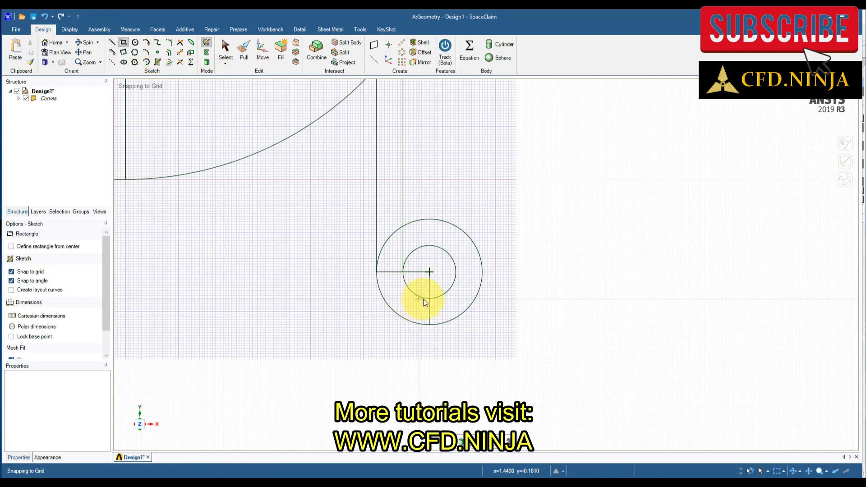
{"action": "left_click", "coordinate": [430, 298]}
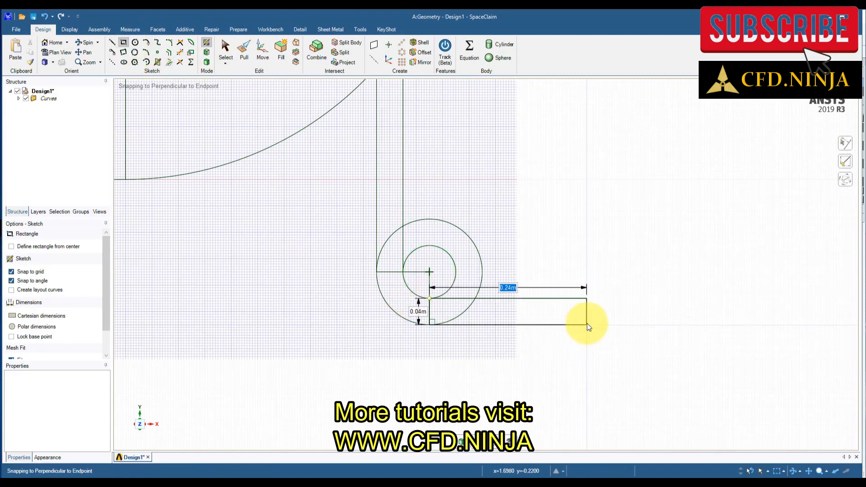
{"action": "type", "text": "0"}
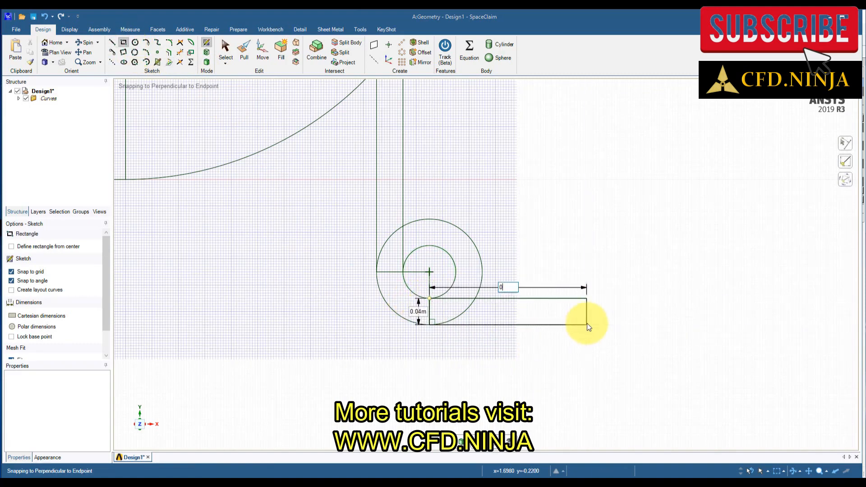
{"action": "type", "text": ".5"}
{"action": "key", "text": "Tab"}
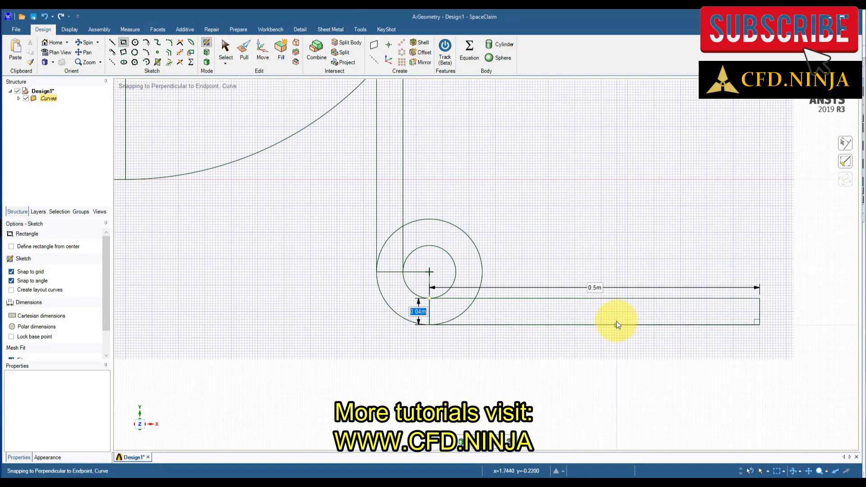
{"action": "key", "text": "Return"}
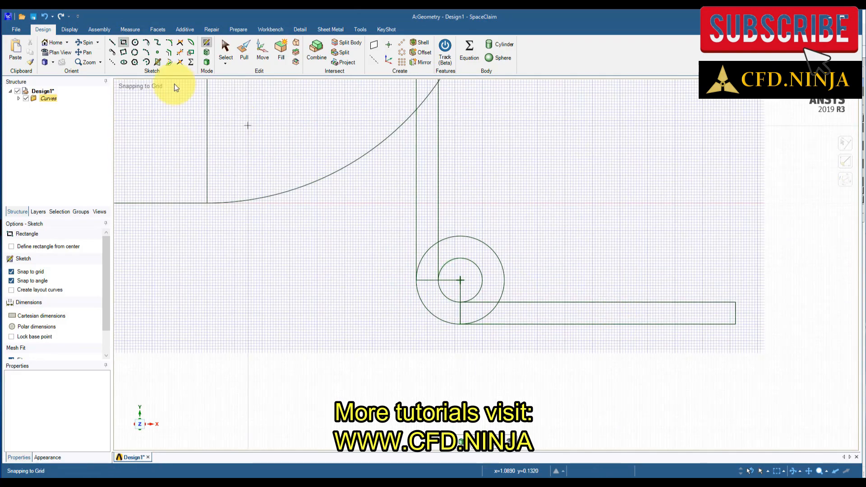
Trim the circles and overlapping lines so the narrow branch becomes one continuous pipe with a quarter bend.
{"action": "left_click", "coordinate": [182, 52]}
{"action": "left_click", "coordinate": [494, 253]}
{"action": "left_click", "coordinate": [482, 274]}
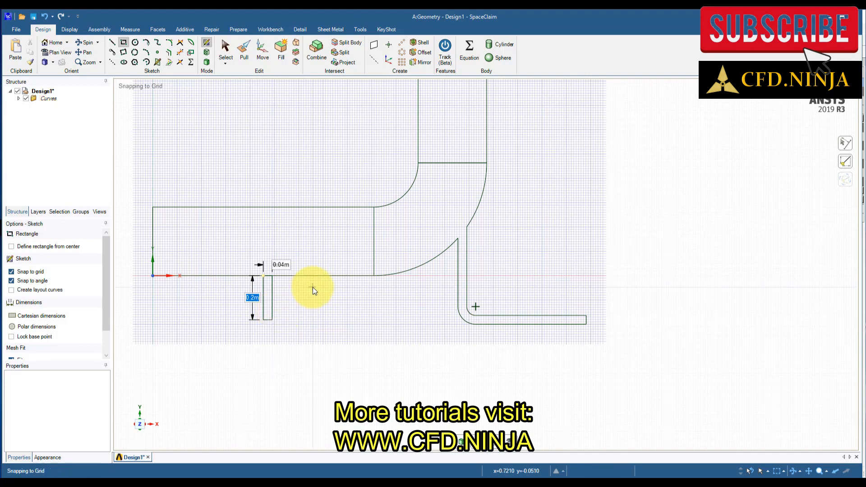
Sketch a rectangle 0.04 m wide and 0.2 m high below the horizontal duct's lower edge, and trim the segment they share.
{"action": "key", "text": "Return"}
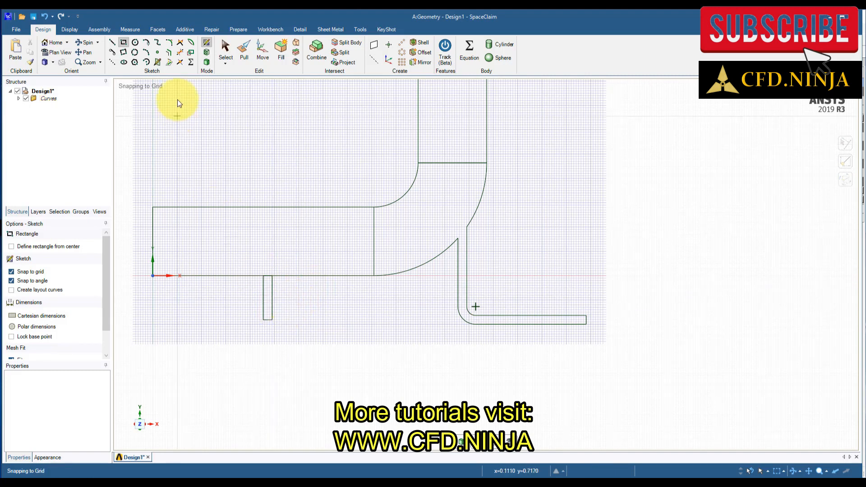
{"action": "left_click", "coordinate": [179, 53]}
{"action": "left_click", "coordinate": [267, 275]}
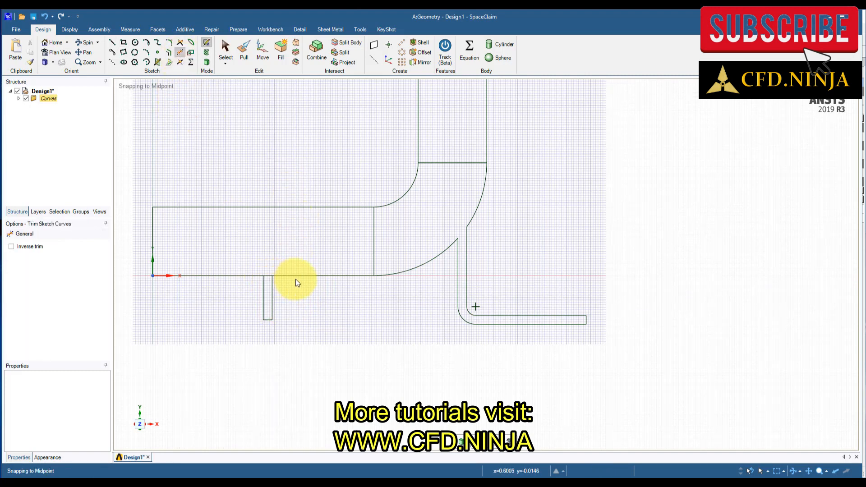
Use Pull to convert the closed duct outline into a single planar surface, and look at it straight on.
{"action": "key", "text": "z"}
{"action": "left_click", "coordinate": [243, 49]}
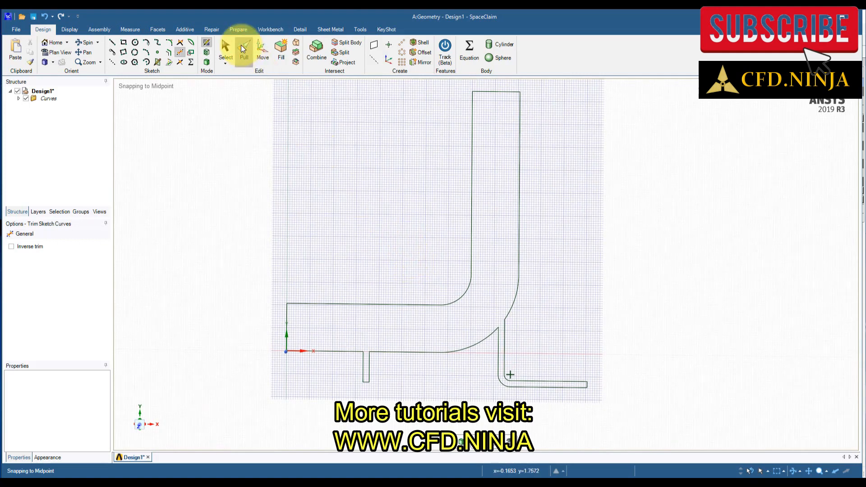
{"action": "left_click", "coordinate": [485, 339]}
{"action": "left_click", "coordinate": [567, 333]}
{"action": "mouse_move", "coordinate": [566, 334]}
{"action": "middle_mouse_down"}
{"action": "mouse_move", "coordinate": [566, 243]}
{"action": "mouse_move", "coordinate": [597, 143]}
{"action": "mouse_move", "coordinate": [603, 190]}
{"action": "mouse_move", "coordinate": [553, 316]}
{"action": "mouse_move", "coordinate": [605, 323]}
{"action": "mouse_move", "coordinate": [574, 342]}
{"action": "mouse_move", "coordinate": [579, 328]}
{"action": "mouse_move", "coordinate": [613, 315]}
{"action": "mouse_move", "coordinate": [605, 303]}
{"action": "middle_mouse_up"}
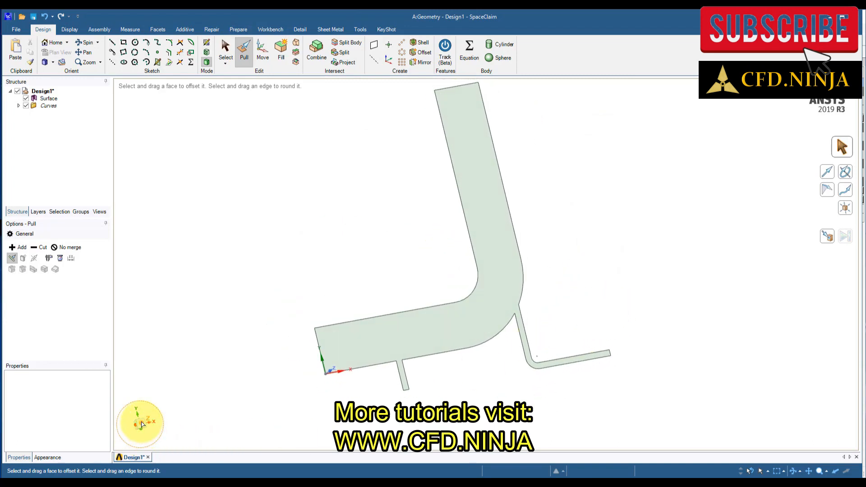
{"action": "left_click", "coordinate": [144, 425]}
Close the geometry editor and, in Workbench, add a Mesh system linked to the existing Geometry cell.
{"action": "left_click", "coordinate": [819, 26]}
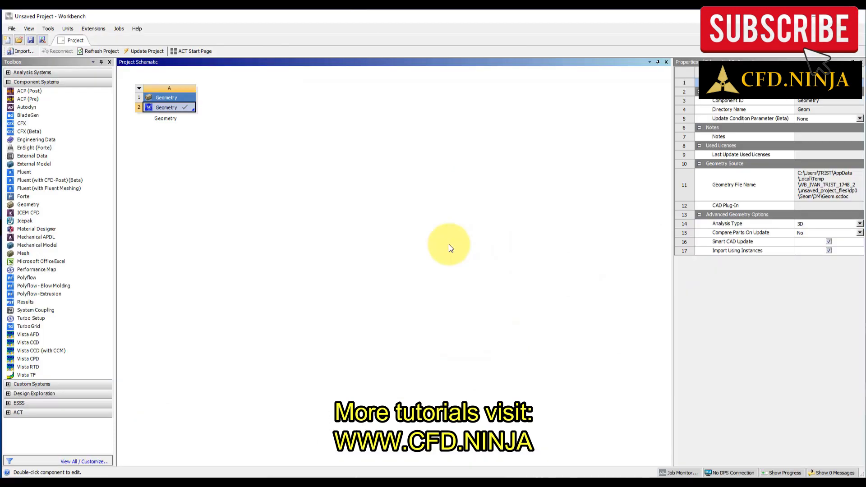
{"action": "left_click", "coordinate": [188, 235]}
{"action": "left_click_drag", "start_coordinate": [89, 251], "coordinate": [235, 113]}
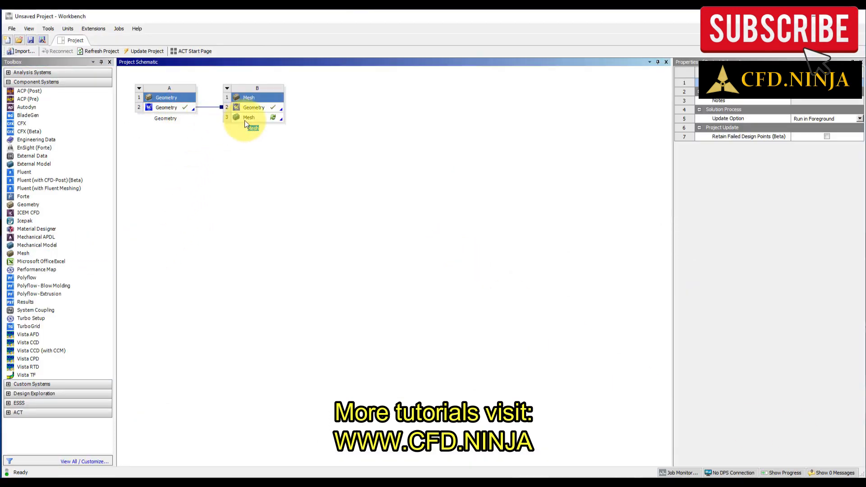
Open the Mesh cell in the Meshing application and view the duct surface face-on in the XY plane.
{"action": "left_click", "coordinate": [255, 116]}
{"action": "right_click", "coordinate": [256, 115]}
{"action": "left_click", "coordinate": [279, 121]}
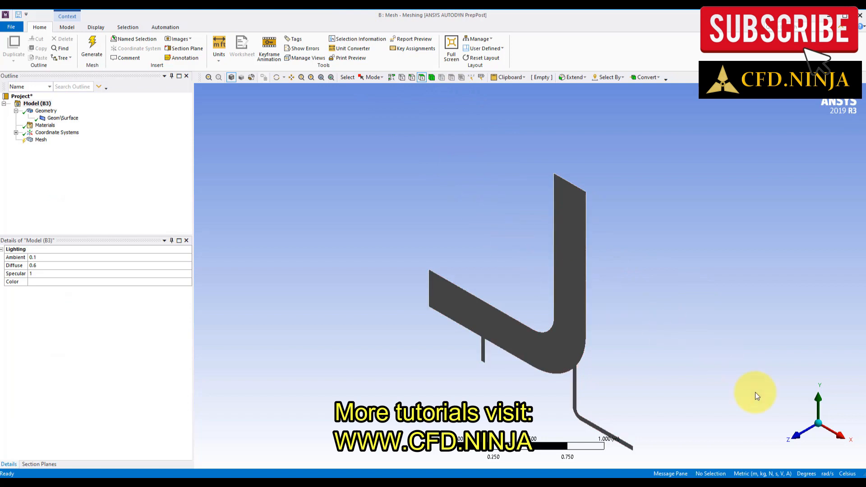
{"action": "left_click", "coordinate": [798, 437]}
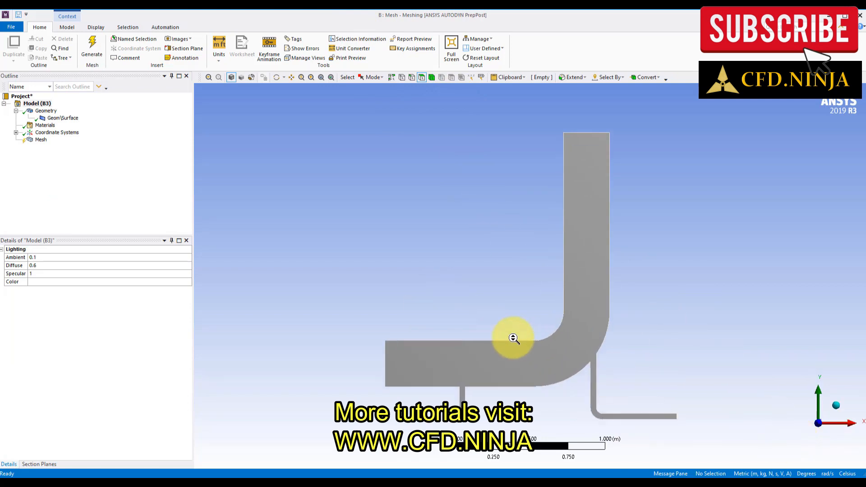
Set the mesh's physics preference to CFD.
{"action": "left_click", "coordinate": [41, 140]}
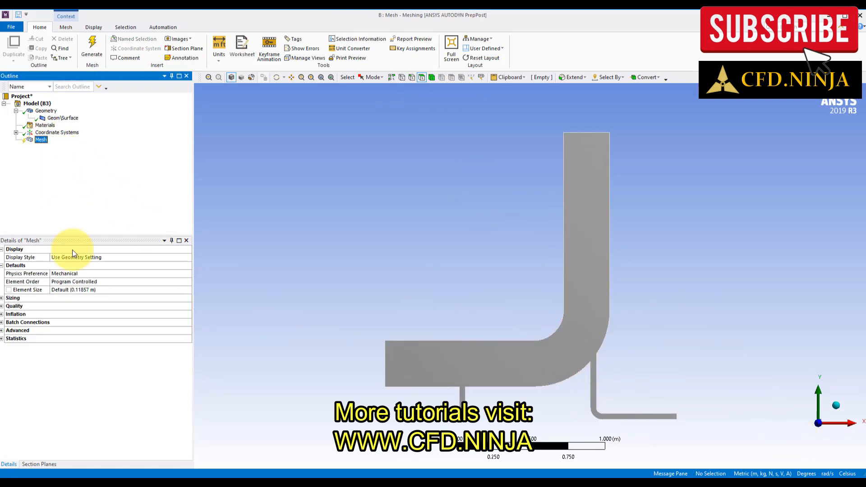
{"action": "left_click", "coordinate": [98, 271]}
{"action": "left_click", "coordinate": [188, 274]}
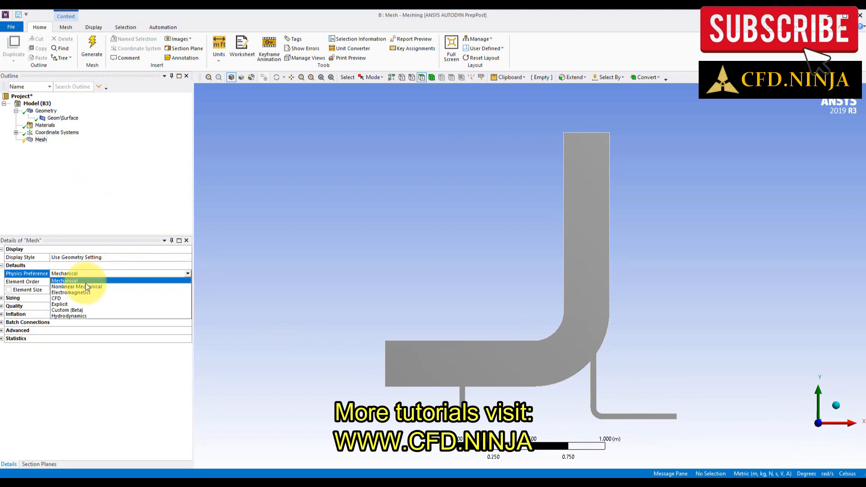
{"action": "left_click", "coordinate": [80, 299]}
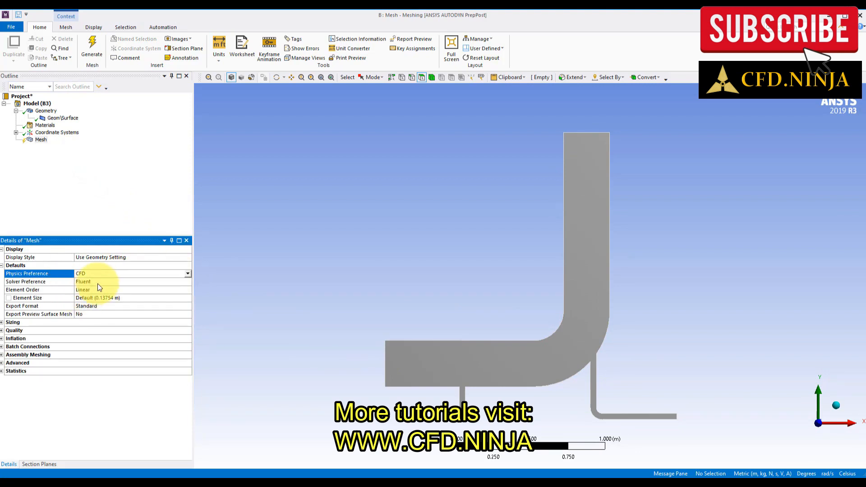
Set the mesh element size to 0.005 m and generate the mesh.
{"action": "left_click", "coordinate": [115, 298]}
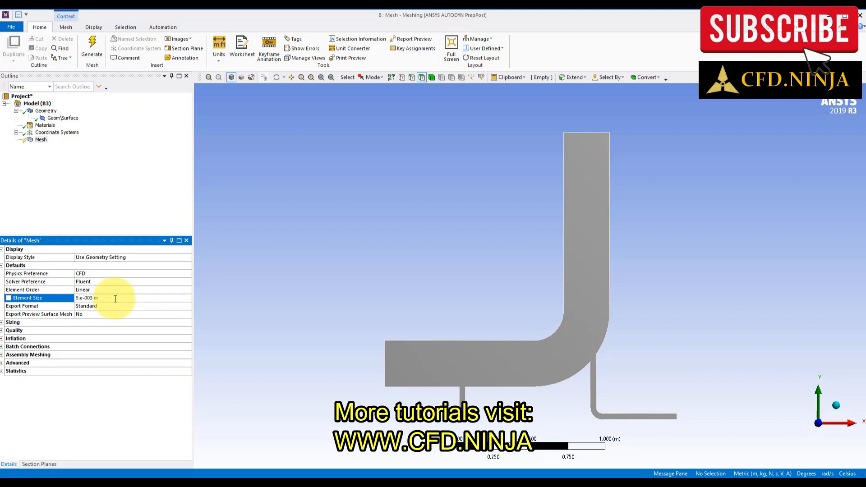
{"action": "left_click", "coordinate": [90, 47]}
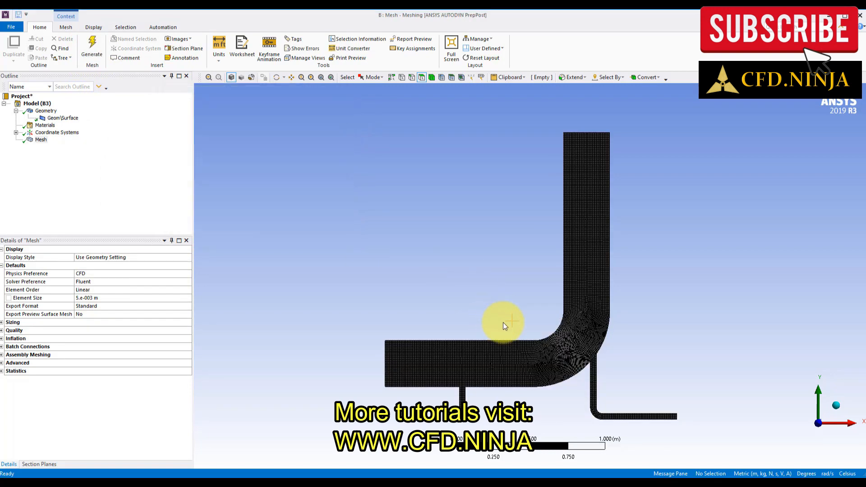
Examine the generated mesh closely around the elbow, the straight ducts and the narrow branch pipes.
{"action": "right_click_drag", "start_coordinate": [559, 304], "coordinate": [656, 382]}
{"action": "scroll", "coordinate": [440, 387], "scroll_direction": "down", "scroll_amount": 5}
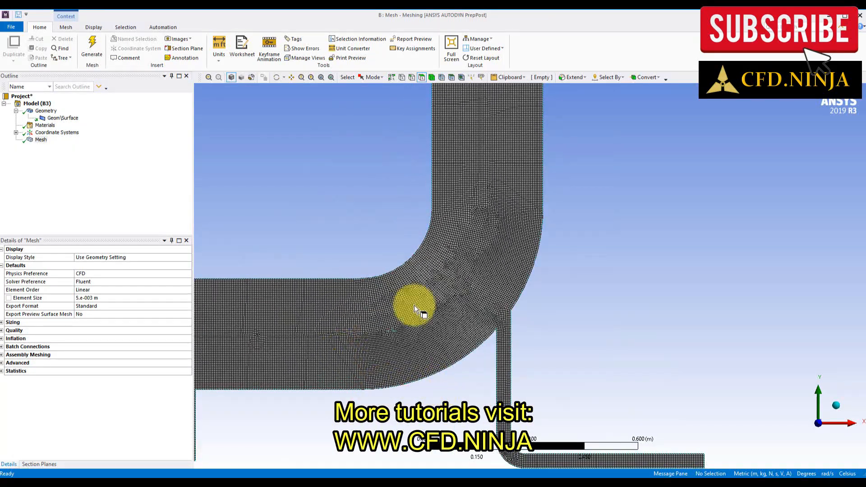
{"action": "scroll", "coordinate": [445, 310], "scroll_direction": "up", "scroll_amount": 3}
{"action": "middle_click_drag", "start_coordinate": [350, 293], "coordinate": [739, 195], "text": "ctrl"}
{"action": "middle_click_drag", "start_coordinate": [459, 335], "coordinate": [458, 359], "text": "ctrl"}
{"action": "scroll", "coordinate": [458, 356], "scroll_direction": "up", "scroll_amount": 2}
{"action": "scroll", "coordinate": [459, 356], "scroll_direction": "down", "scroll_amount": 3}
{"action": "scroll", "coordinate": [461, 352], "scroll_direction": "down", "scroll_amount": 5}
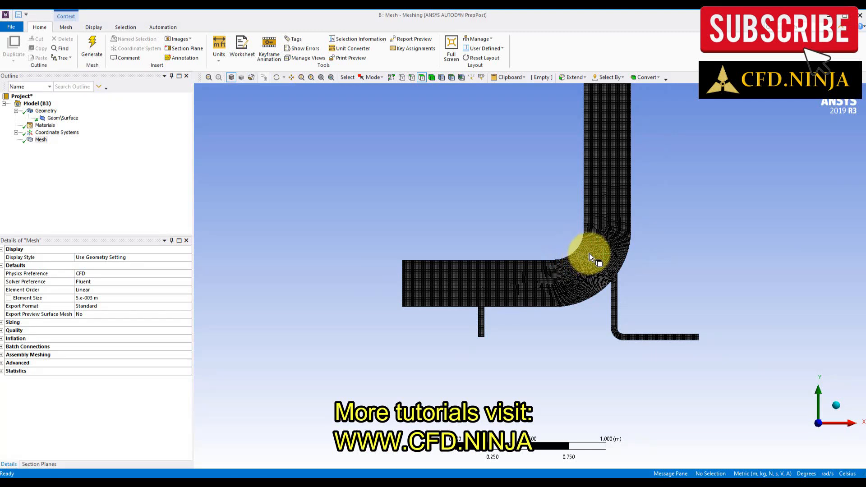
{"action": "middle_click_drag", "start_coordinate": [586, 251], "coordinate": [564, 308], "text": "ctrl"}
{"action": "scroll", "coordinate": [564, 309], "scroll_direction": "up", "scroll_amount": 1}
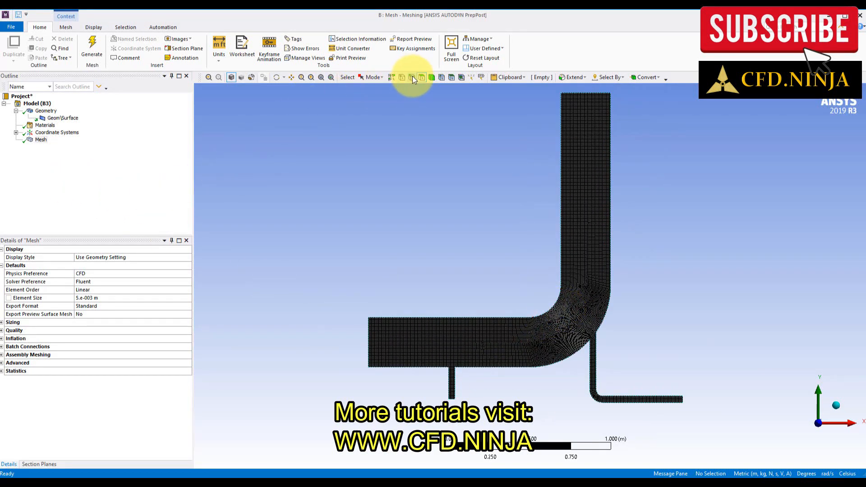
Create a named selection called "inlet" from the vertical end edge of the horizontal duct.
{"action": "left_click", "coordinate": [366, 351]}
{"action": "right_click", "coordinate": [367, 349]}
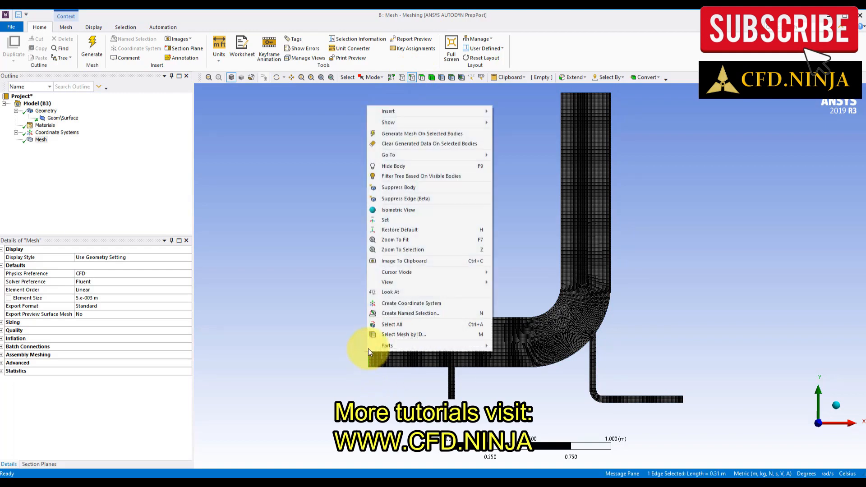
{"action": "left_click", "coordinate": [391, 313]}
{"action": "type", "text": "inlet"}
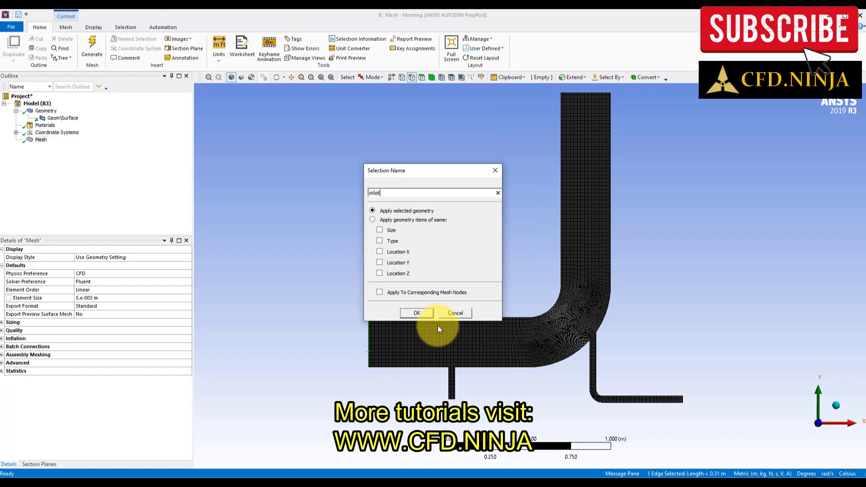
{"action": "key", "text": "Return"}
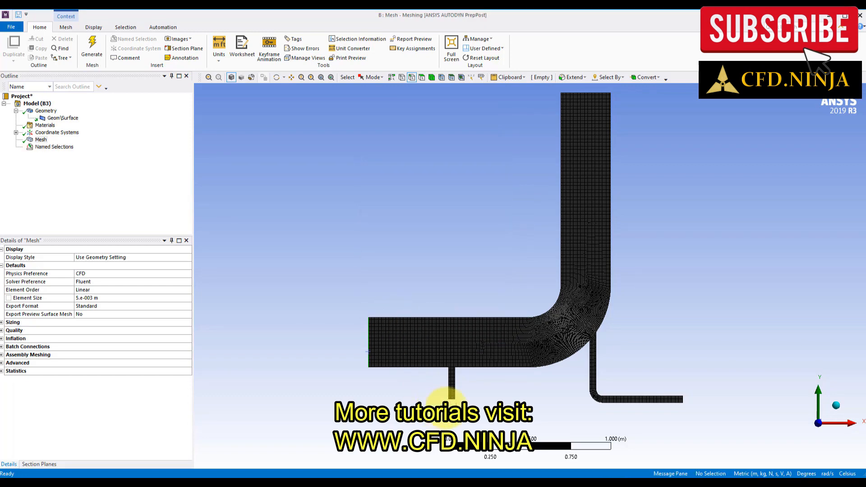
Create a named selection called "inlet1" from the lower end edge of the short vertical branch pipe.
{"action": "left_click", "coordinate": [454, 401]}
{"action": "right_click", "coordinate": [452, 400]}
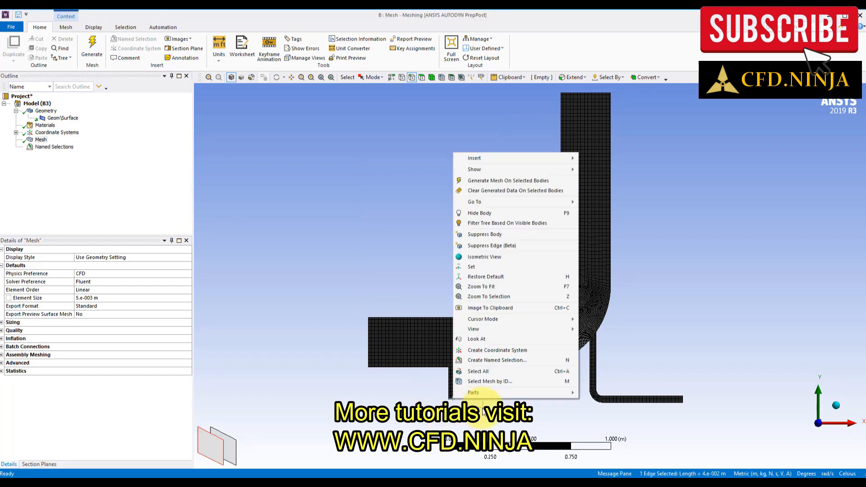
{"action": "left_click", "coordinate": [497, 359]}
{"action": "type", "text": "inlet1"}
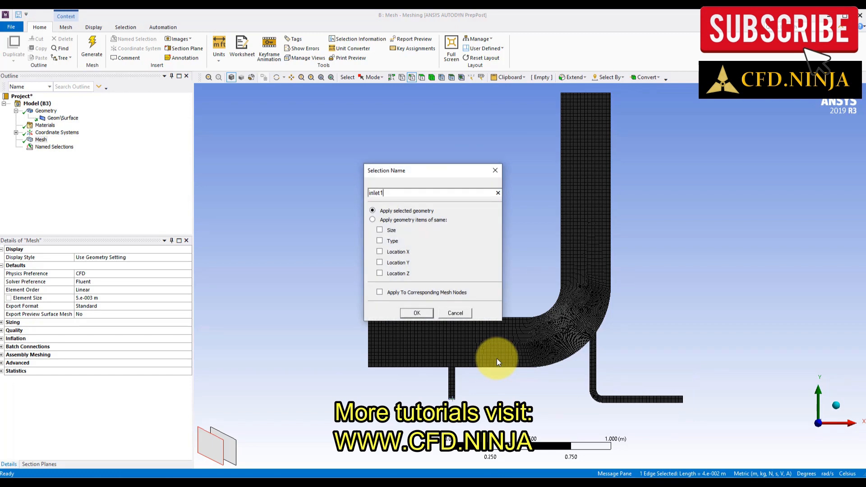
{"action": "key", "text": "Return"}
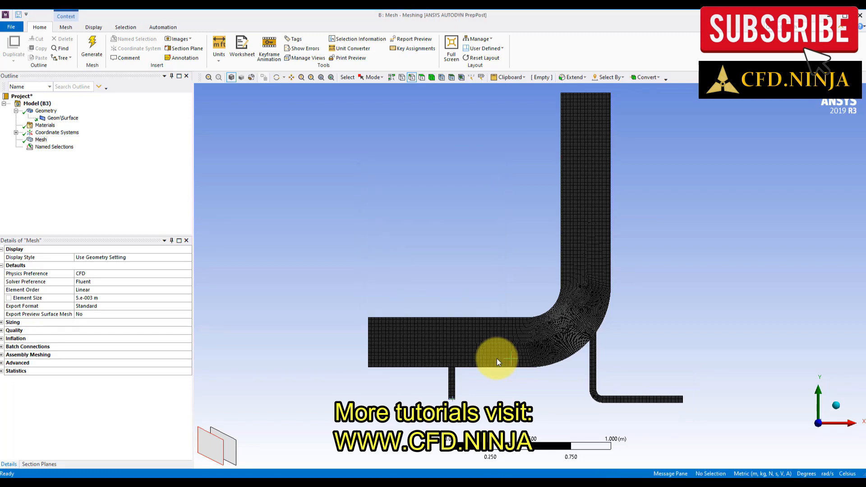
Create a named selection called "inlet2" from the open end edge of the bent branch pipe.
{"action": "left_click", "coordinate": [683, 399]}
{"action": "right_click", "coordinate": [683, 399]}
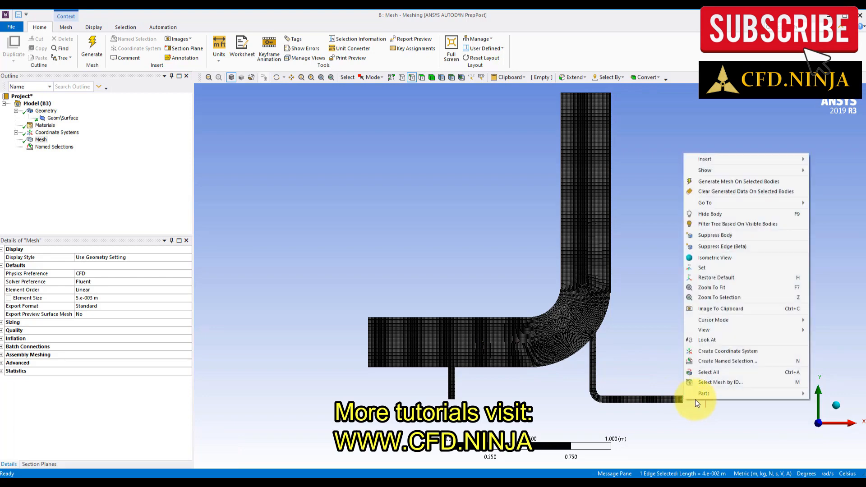
{"action": "left_click", "coordinate": [722, 360]}
{"action": "type", "text": "inlet2"}
{"action": "key", "text": "Return"}
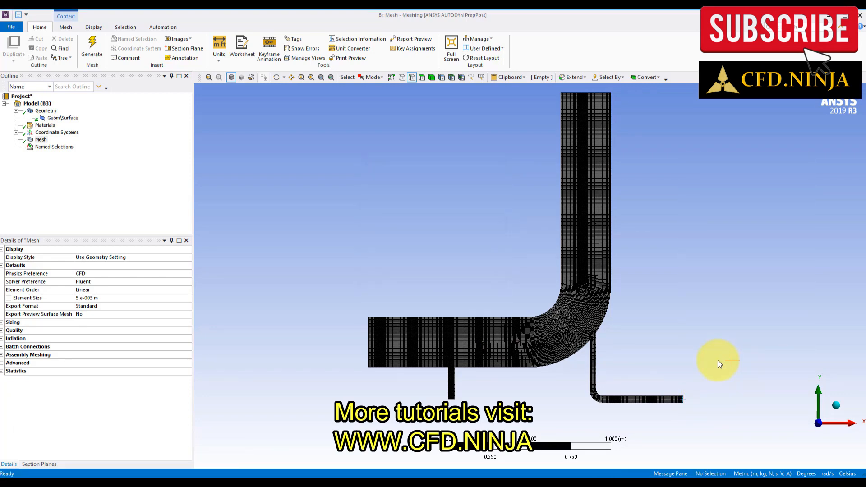
Create a named selection called "outlet" from the upper end edge of the vertical duct.
{"action": "scroll", "coordinate": [605, 200], "scroll_direction": "down", "scroll_amount": 1}
{"action": "left_click", "coordinate": [578, 103]}
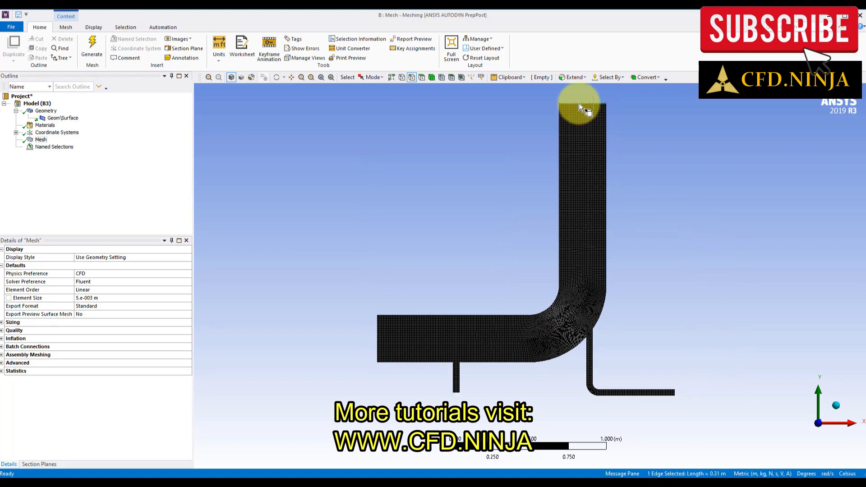
{"action": "right_click", "coordinate": [578, 104]}
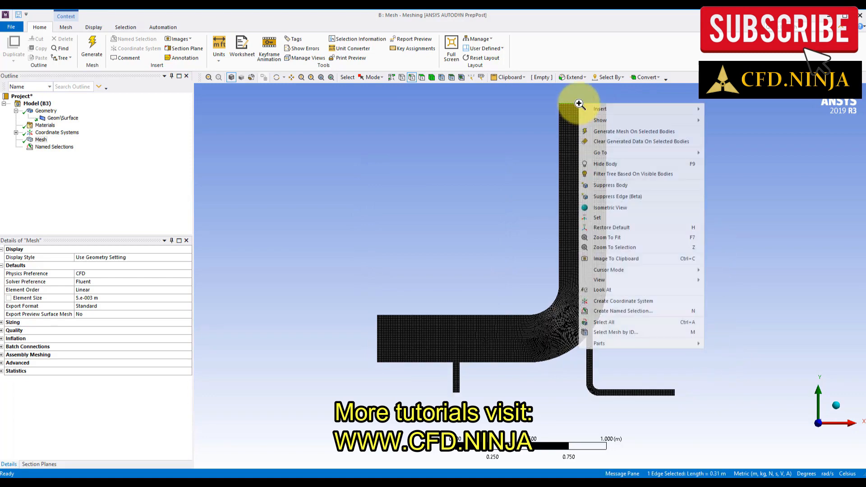
{"action": "left_click", "coordinate": [619, 309]}
{"action": "type", "text": "out"}
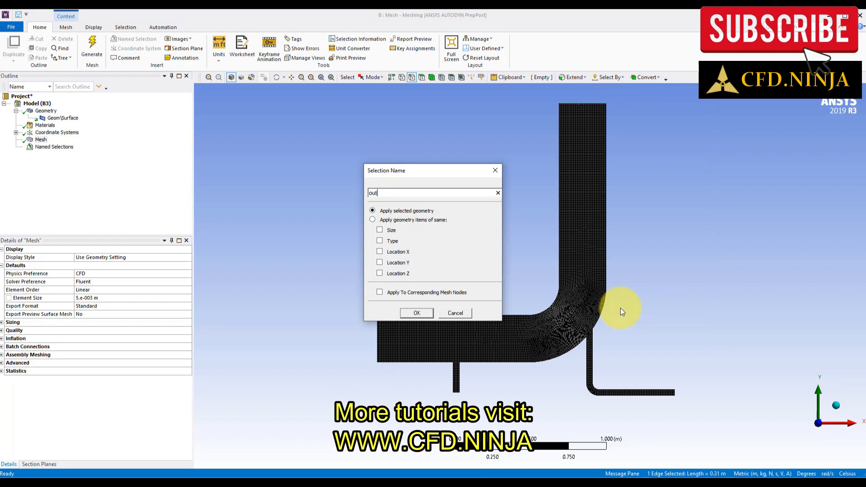
{"action": "type", "text": "let"}
{"action": "key", "text": "Return"}
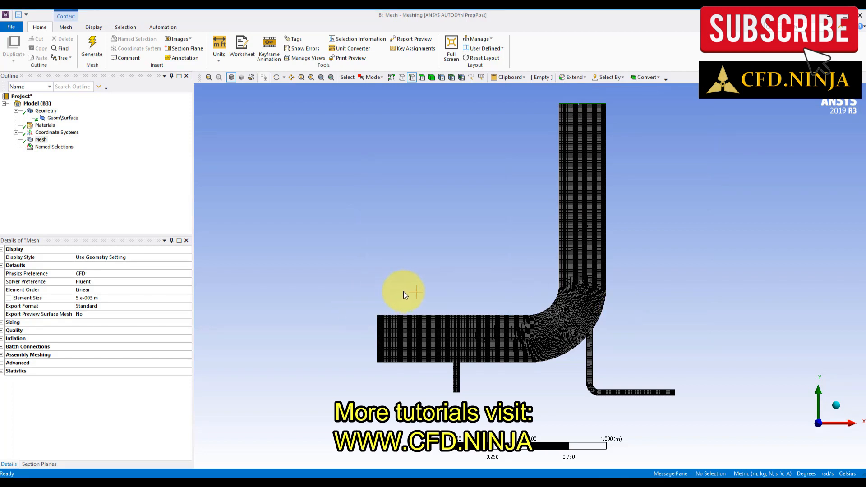
Create a named selection called "walls" from all the side edges of the ducts, the elbow and both branch pipes.
{"action": "mouse_move", "coordinate": [403, 359]}
{"action": "left_mouse_down"}
{"action": "mouse_move", "coordinate": [416, 372]}
{"action": "mouse_move", "coordinate": [461, 374]}
{"action": "mouse_move", "coordinate": [479, 361]}
{"action": "left_mouse_up"}
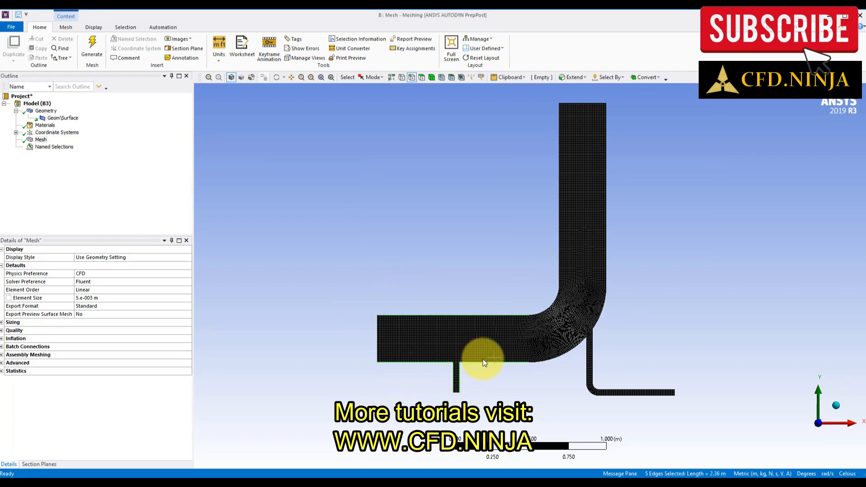
{"action": "mouse_move", "coordinate": [559, 356]}
{"action": "left_mouse_down"}
{"action": "mouse_move", "coordinate": [593, 351]}
{"action": "mouse_move", "coordinate": [592, 404]}
{"action": "mouse_move", "coordinate": [603, 388]}
{"action": "mouse_move", "coordinate": [593, 392]}
{"action": "left_mouse_up"}
{"action": "mouse_move", "coordinate": [557, 293]}
{"action": "left_mouse_down"}
{"action": "mouse_move", "coordinate": [577, 242]}
{"action": "mouse_move", "coordinate": [611, 220]}
{"action": "left_mouse_up"}
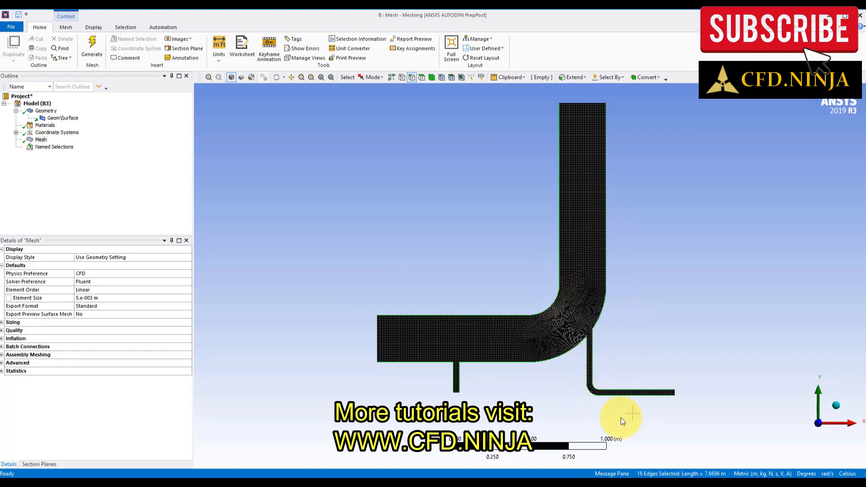
{"action": "right_click", "coordinate": [548, 359]}
{"action": "left_click", "coordinate": [569, 321]}
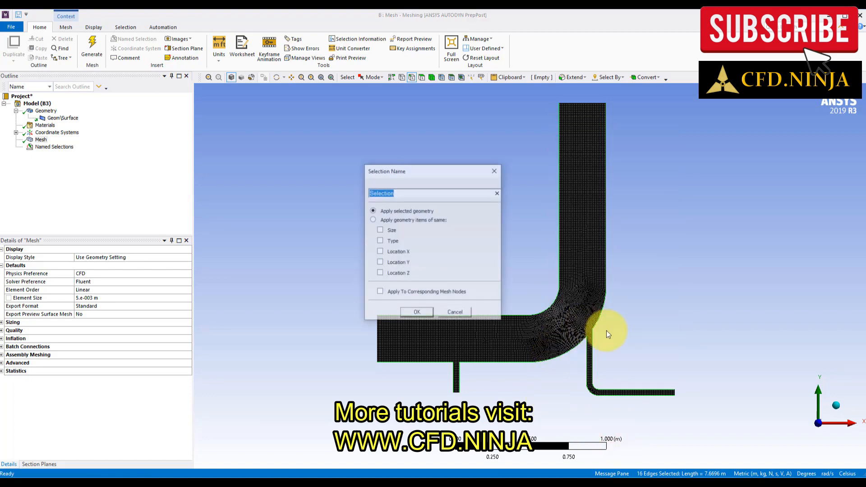
{"action": "type", "text": "walls"}
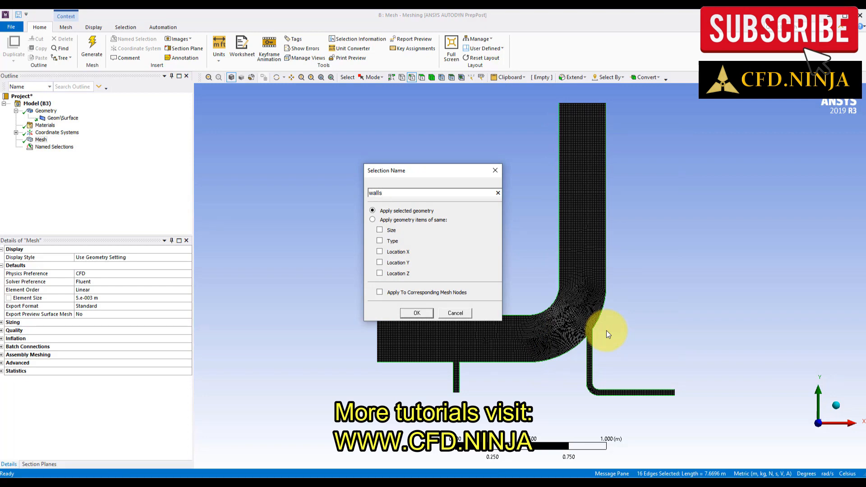
{"action": "key", "text": "Return"}
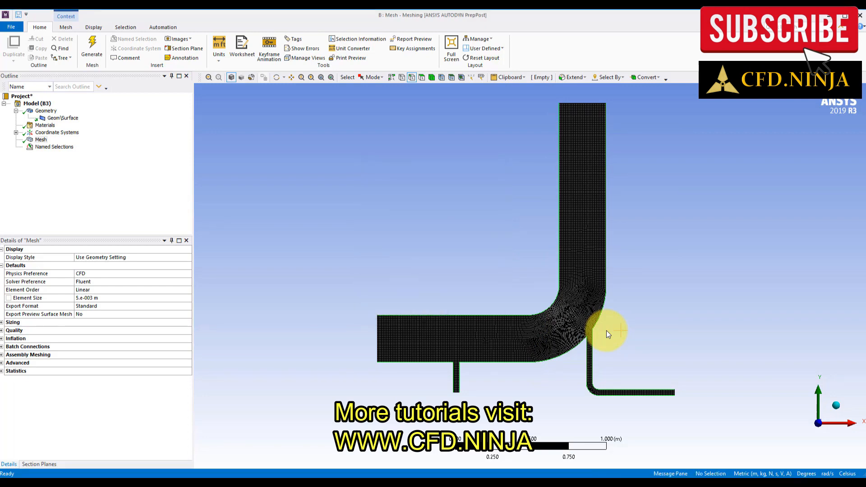
Create a named selection called "Fluid" from the whole surface body.
{"action": "left_click", "coordinate": [432, 78]}
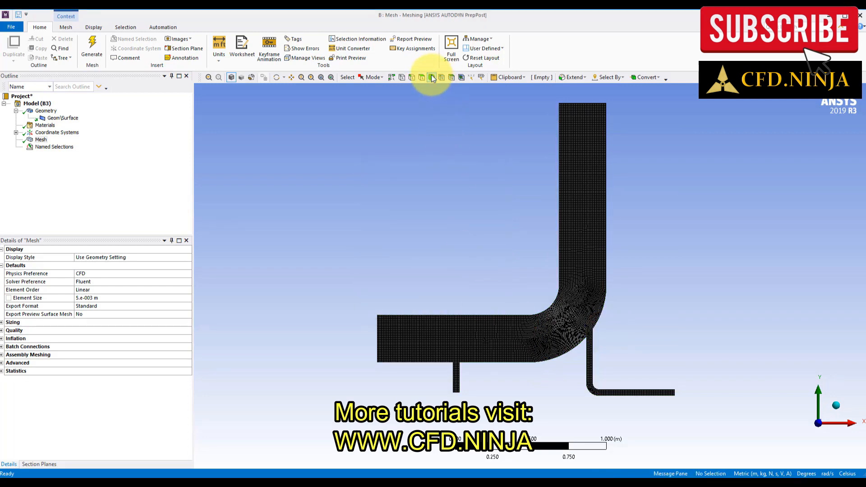
{"action": "left_click", "coordinate": [571, 199]}
{"action": "right_click", "coordinate": [590, 249]}
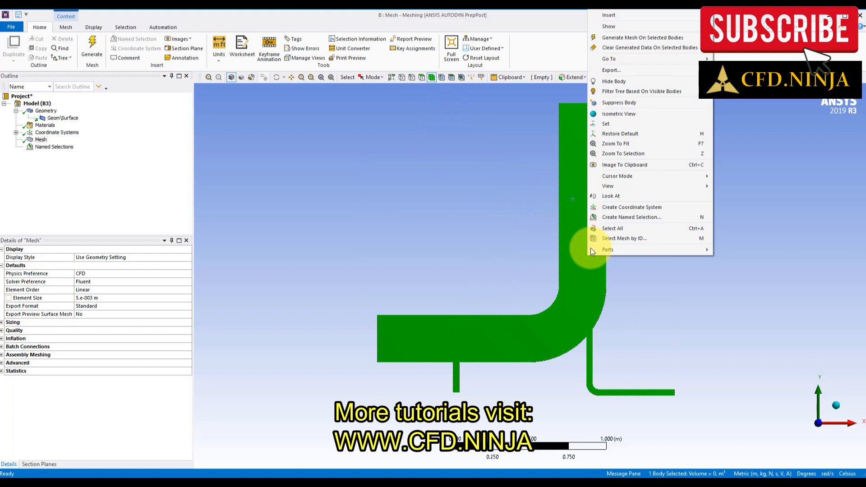
{"action": "left_click", "coordinate": [628, 218]}
{"action": "type", "text": "Fluid"}
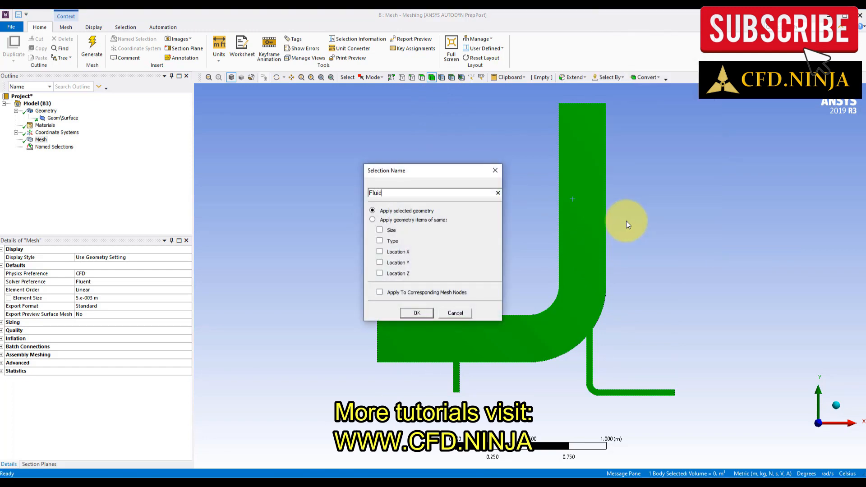
{"action": "key", "text": "Return"}
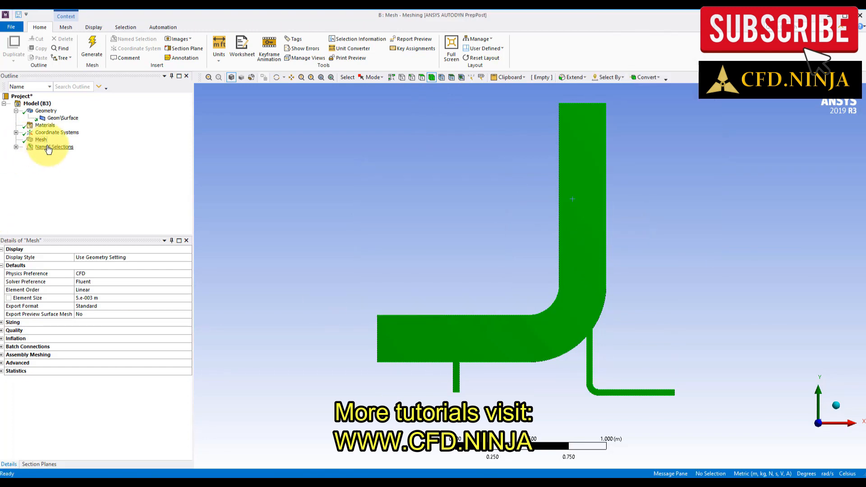
Review the geometry assigned to each named selection: inlet, inlet1, inlet2, outlet, walls and Fluid.
{"action": "left_click", "coordinate": [46, 149]}
{"action": "left_click", "coordinate": [16, 147]}
{"action": "left_click", "coordinate": [49, 155]}
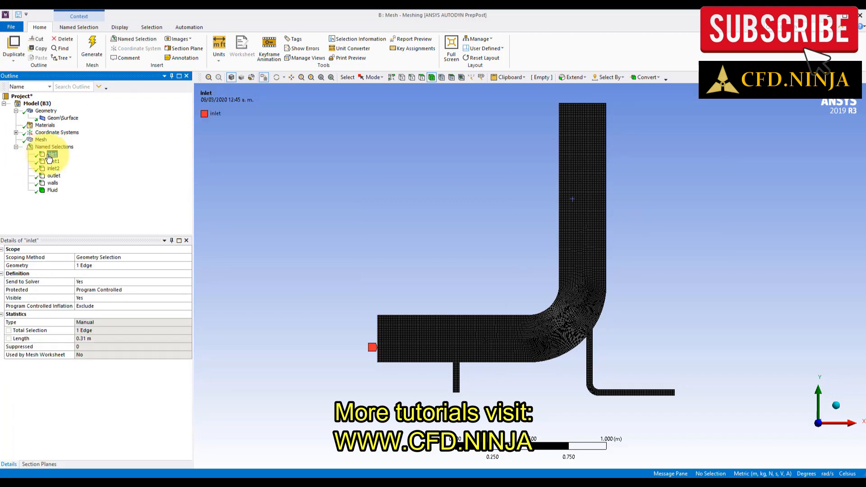
{"action": "left_click", "coordinate": [53, 161]}
{"action": "left_click", "coordinate": [54, 169]}
{"action": "left_click", "coordinate": [54, 176]}
{"action": "left_click", "coordinate": [53, 183]}
{"action": "left_click", "coordinate": [53, 190]}
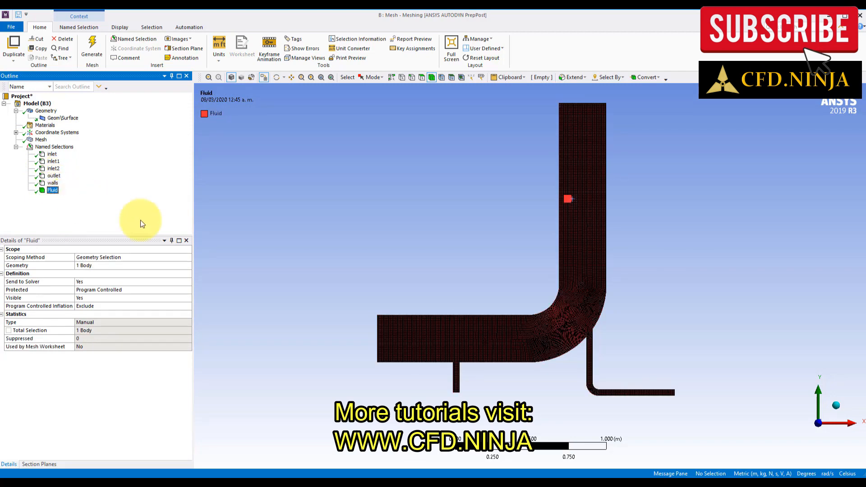
Display the mesh's node and element statistics and close the Meshing window.
{"action": "left_click", "coordinate": [41, 139]}
{"action": "left_click", "coordinate": [3, 371]}
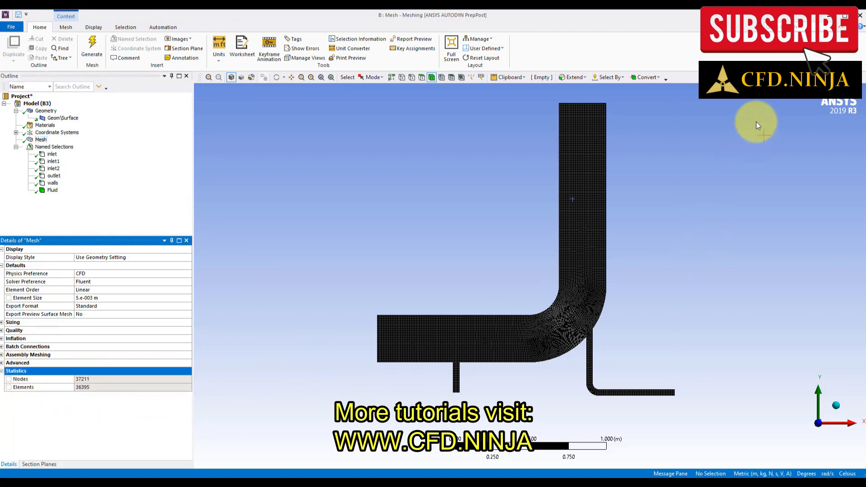
{"action": "left_click", "coordinate": [860, 18]}
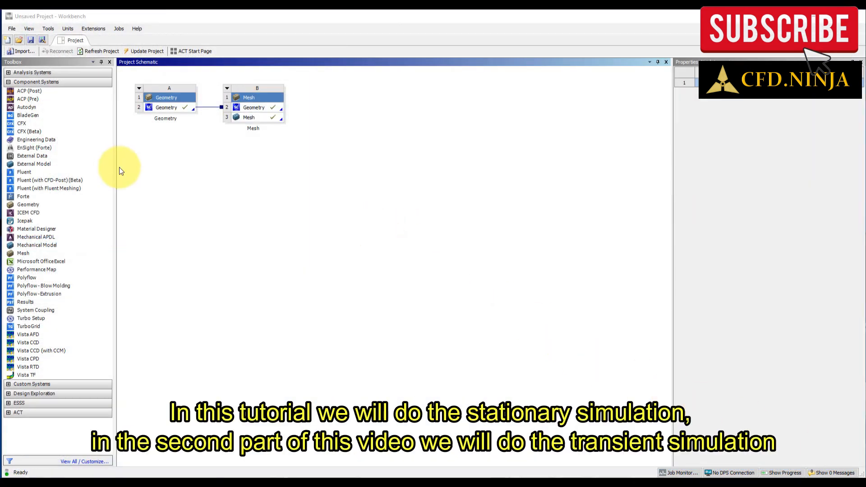
Add a Fluent component system linked to the Mesh cell in the project schematic and update the mesh.
{"action": "left_click_drag", "start_coordinate": [69, 175], "coordinate": [253, 115]}
{"action": "right_click", "coordinate": [252, 115]}
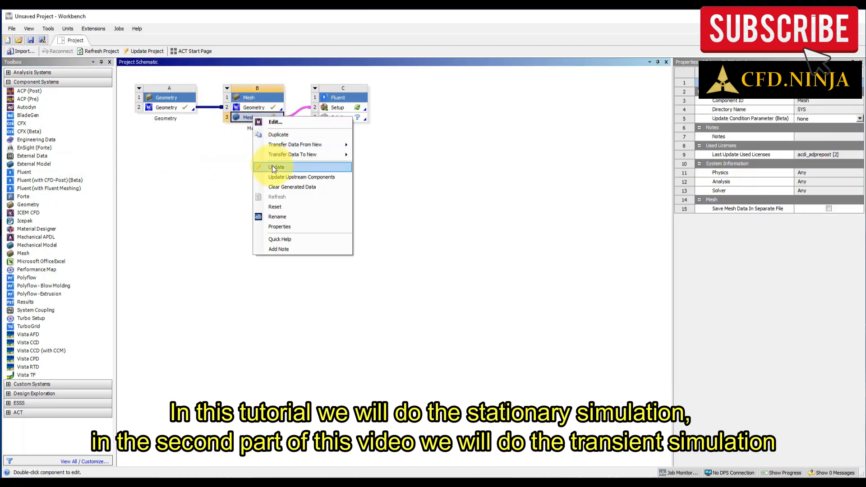
{"action": "left_click", "coordinate": [296, 165]}
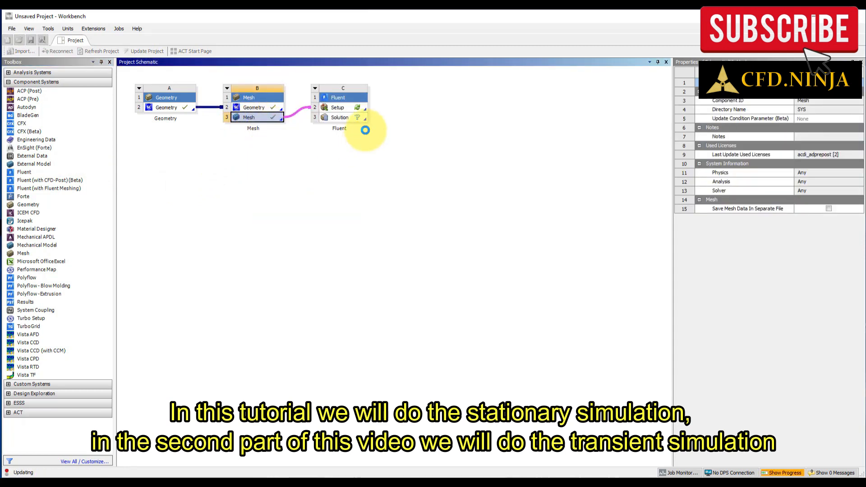
Bring up the available actions for the Setup cell of the Fluent system.
{"action": "right_click", "coordinate": [348, 107]}
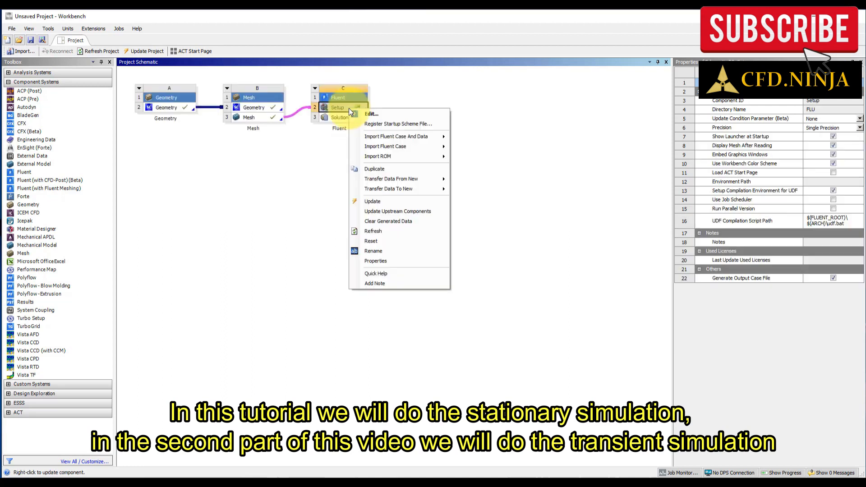